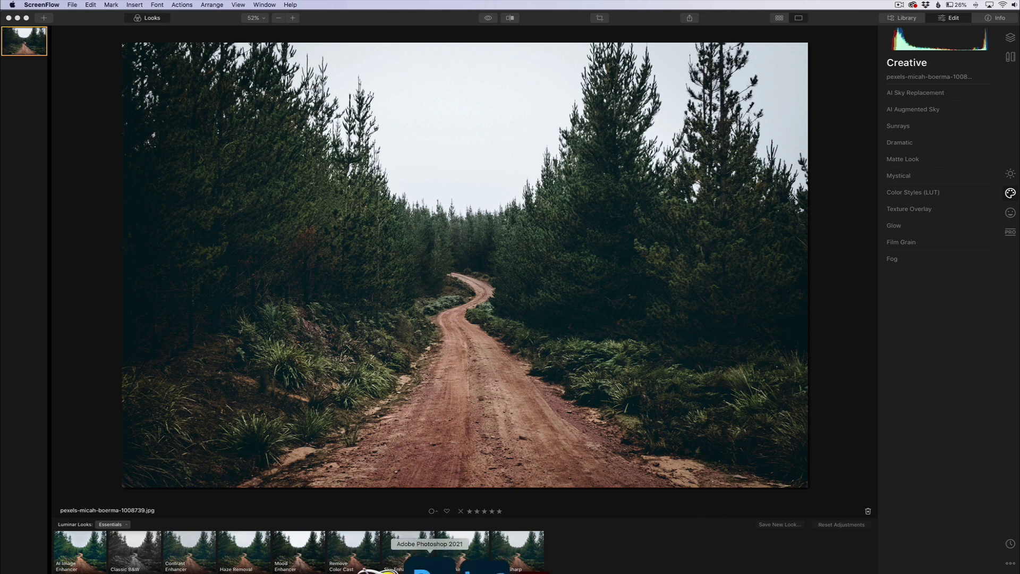
# - Switch from Luminar 4 to Photoshop 2021, where the same forest road photo is open
pyautogui.click(430, 567)
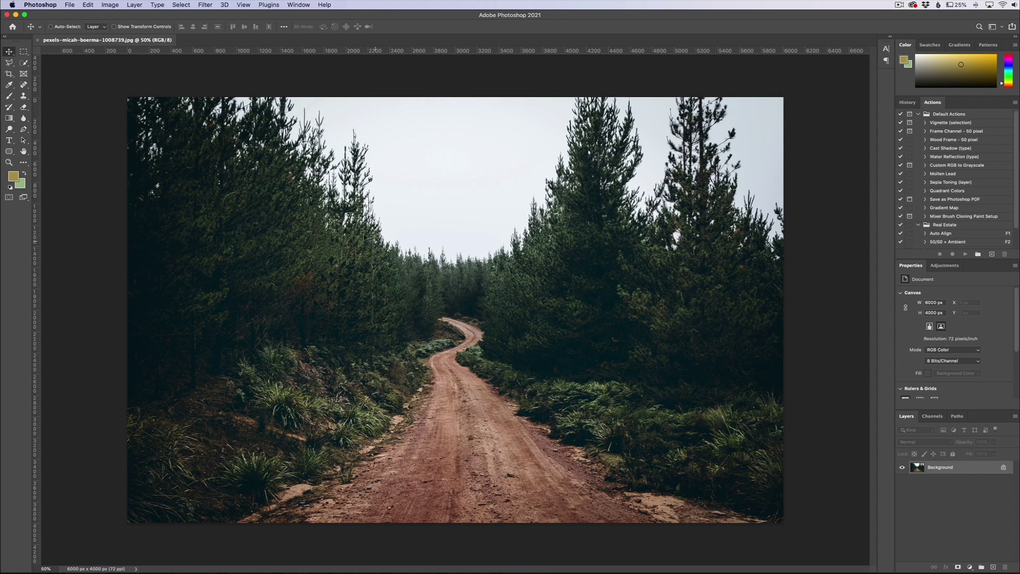
pyautogui.click(40, 4)
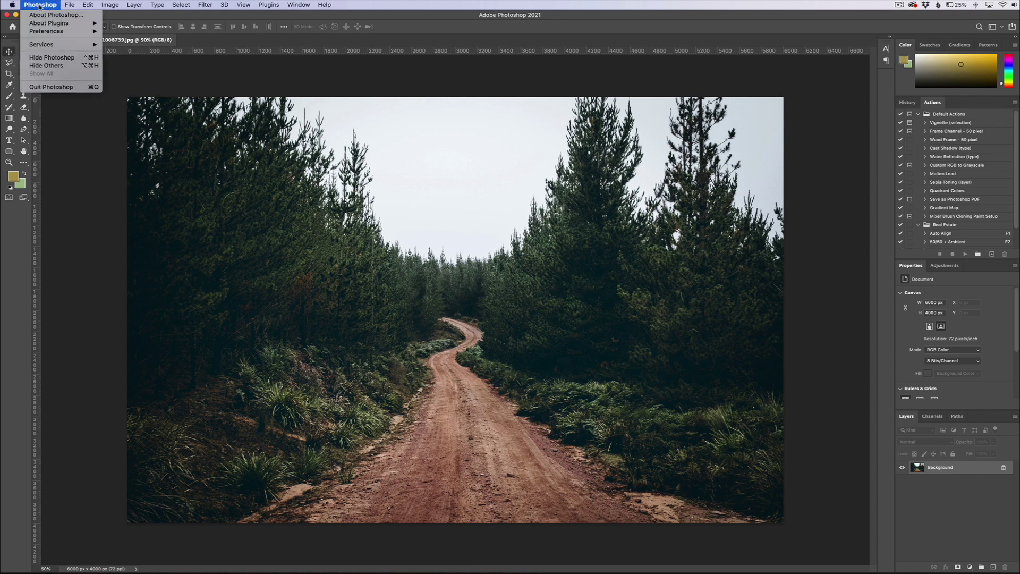
pyautogui.click(45, 14)
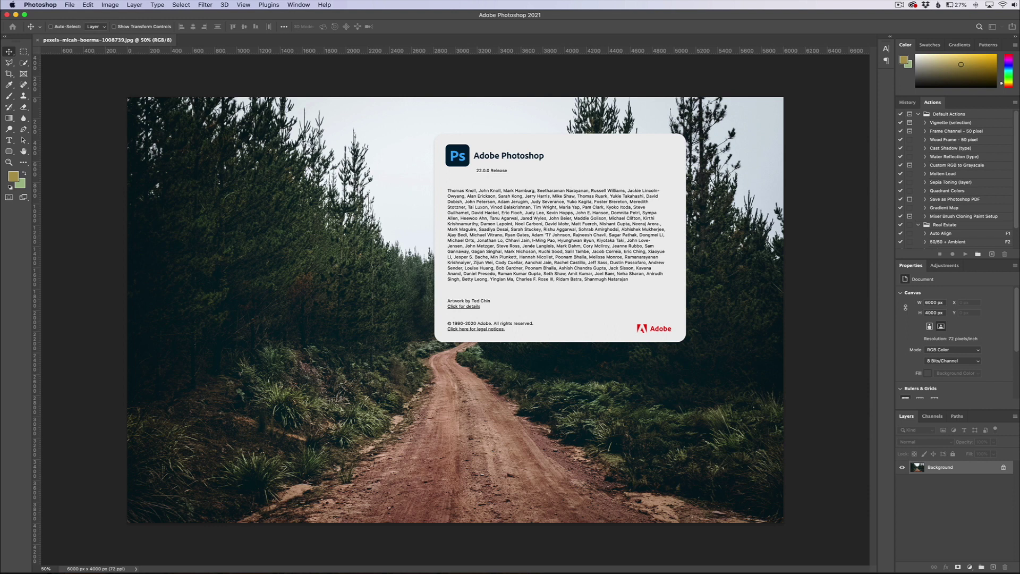
pyautogui.click(420, 177)
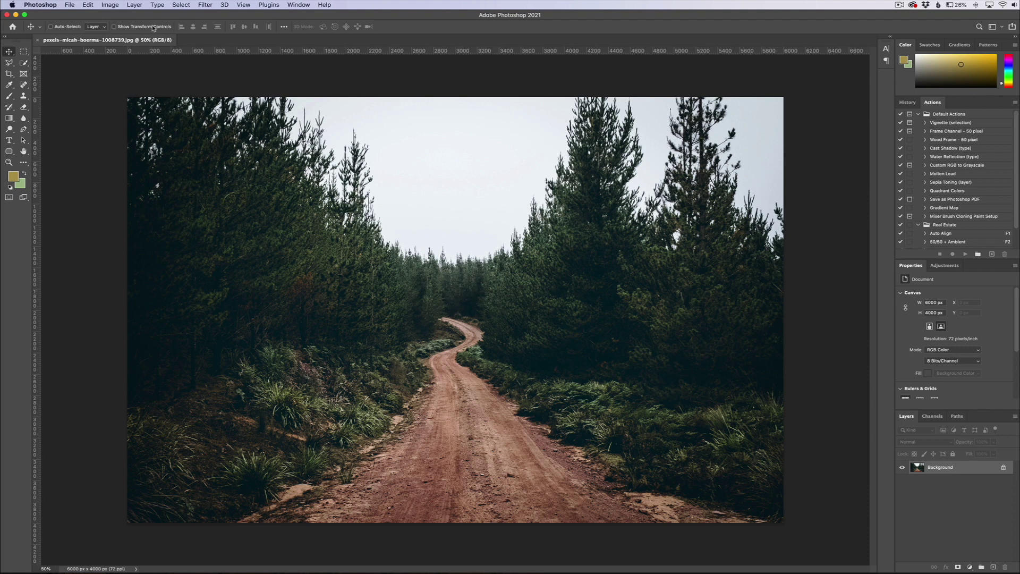
# - Launch Edit > Sky Replacement with its pink sunset preview, move the dialog aside, and show the preset skies
pyautogui.click(89, 6)
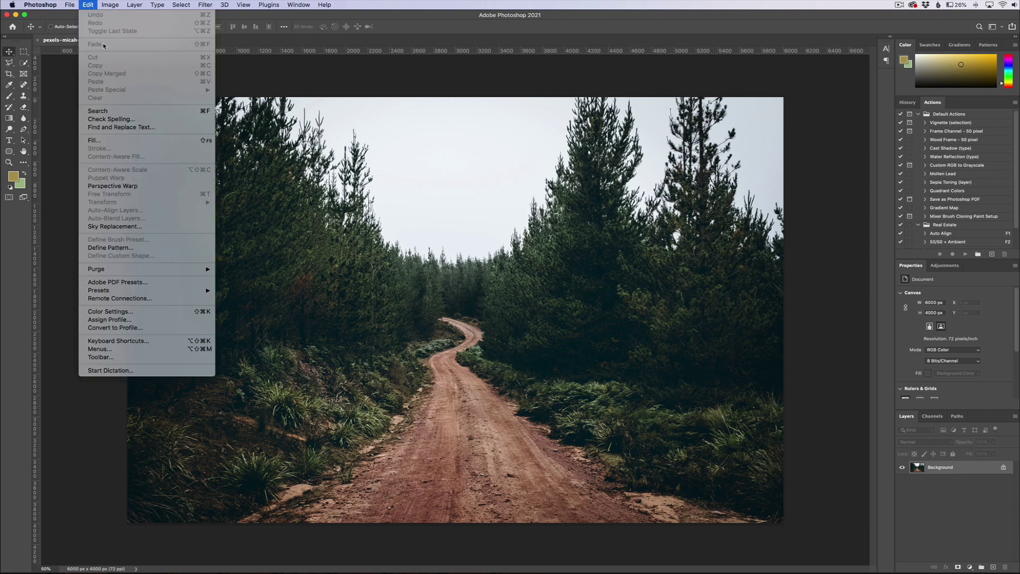
pyautogui.click(127, 226)
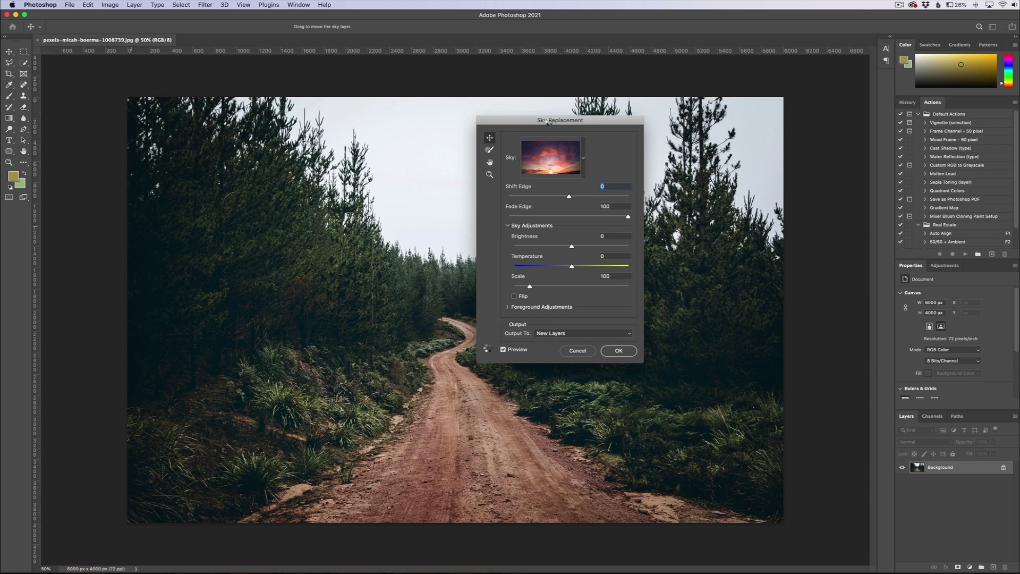
pyautogui.moveTo(549, 123); pyautogui.dragTo(872, 131)
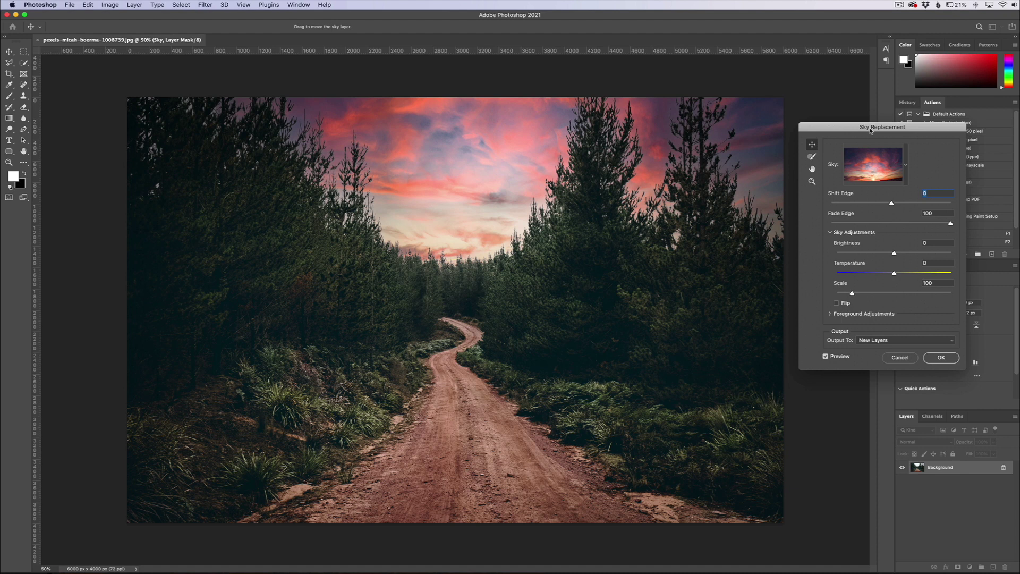
pyautogui.click(907, 166)
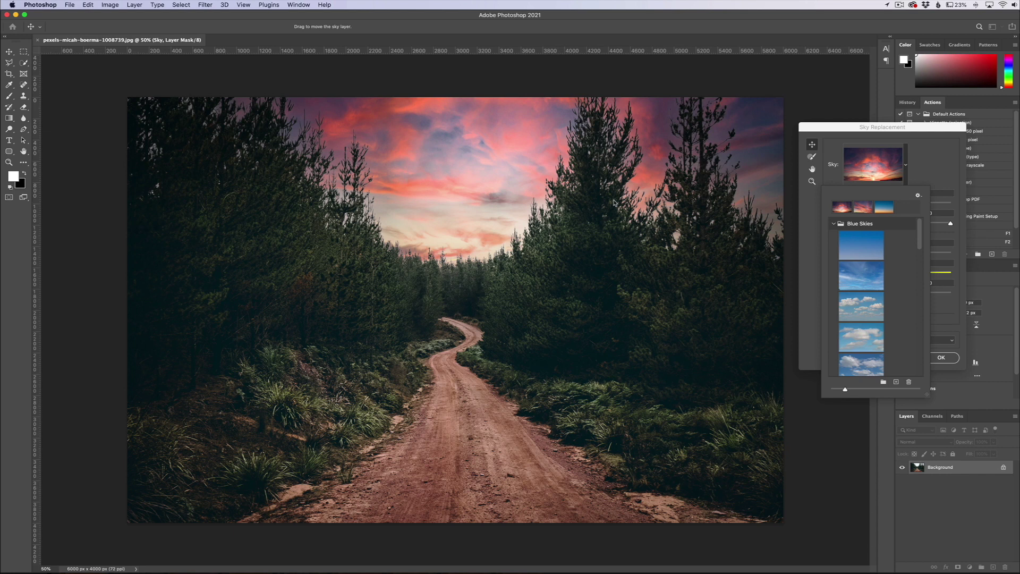
# - Pick the grey overcast cloud sky from the presets to replace the sunset
pyautogui.scroll(-5, 874, 284)
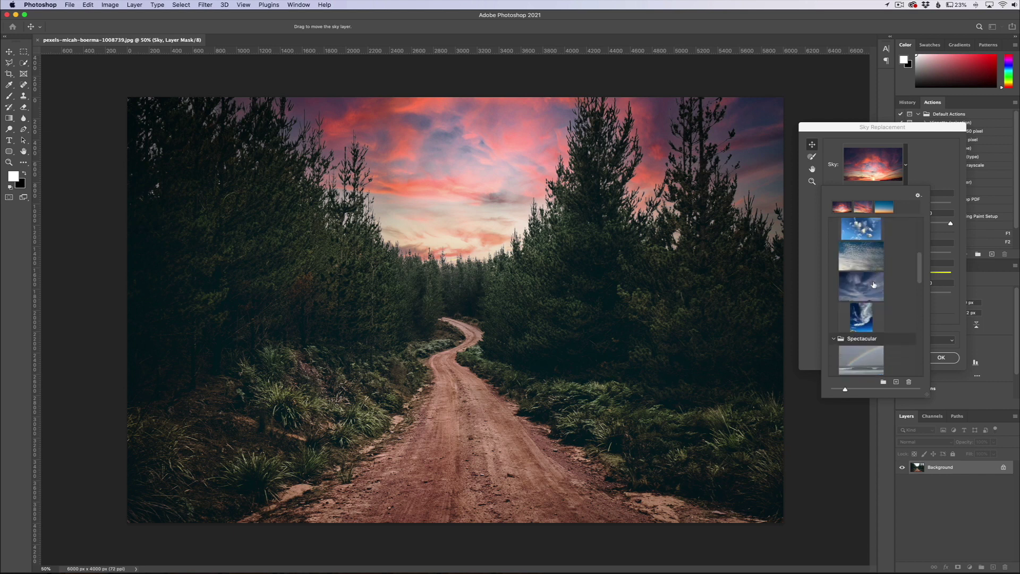
pyautogui.scroll(-6, 873, 284)
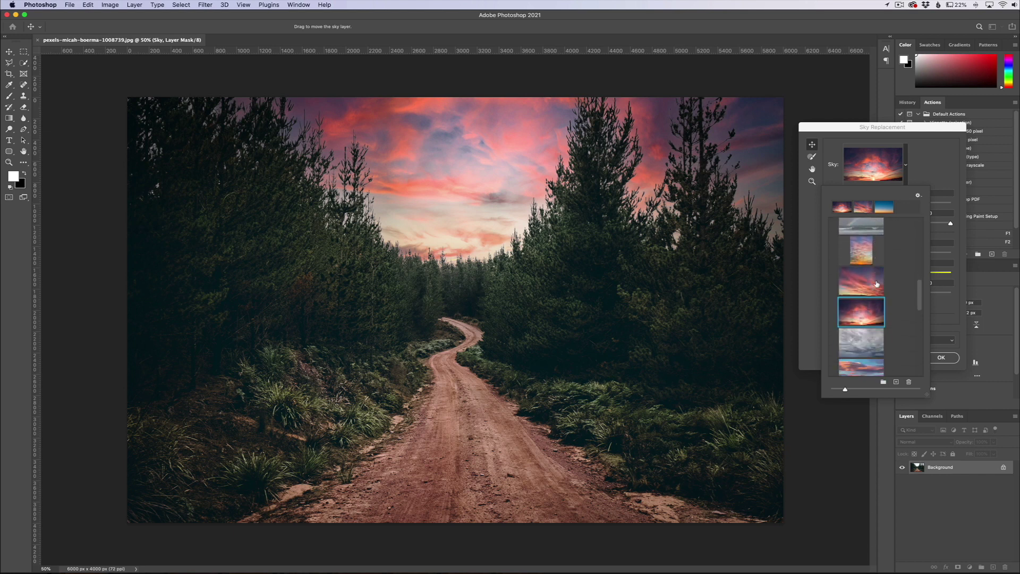
pyautogui.scroll(-4, 877, 285)
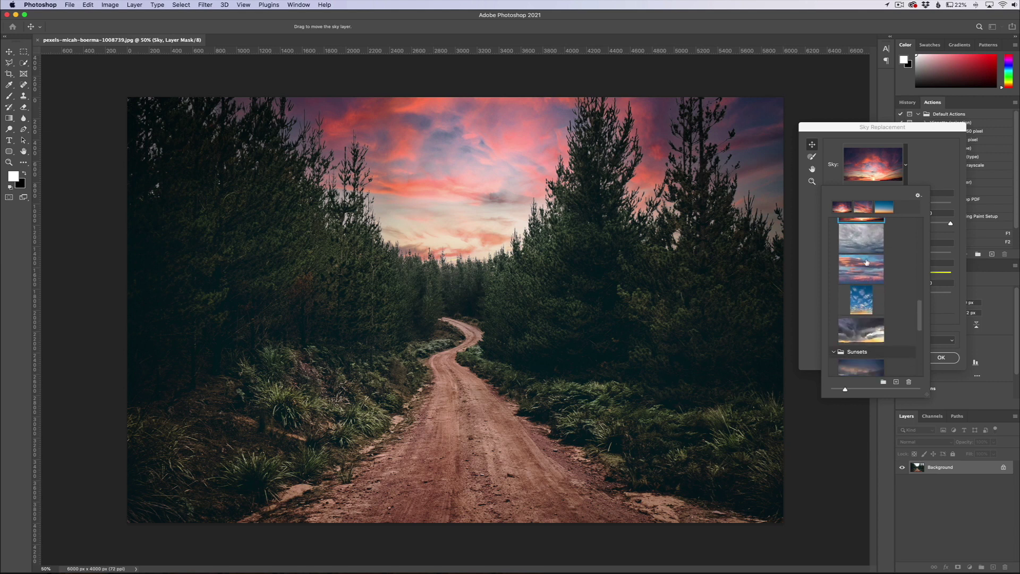
pyautogui.scroll(-6, 867, 262)
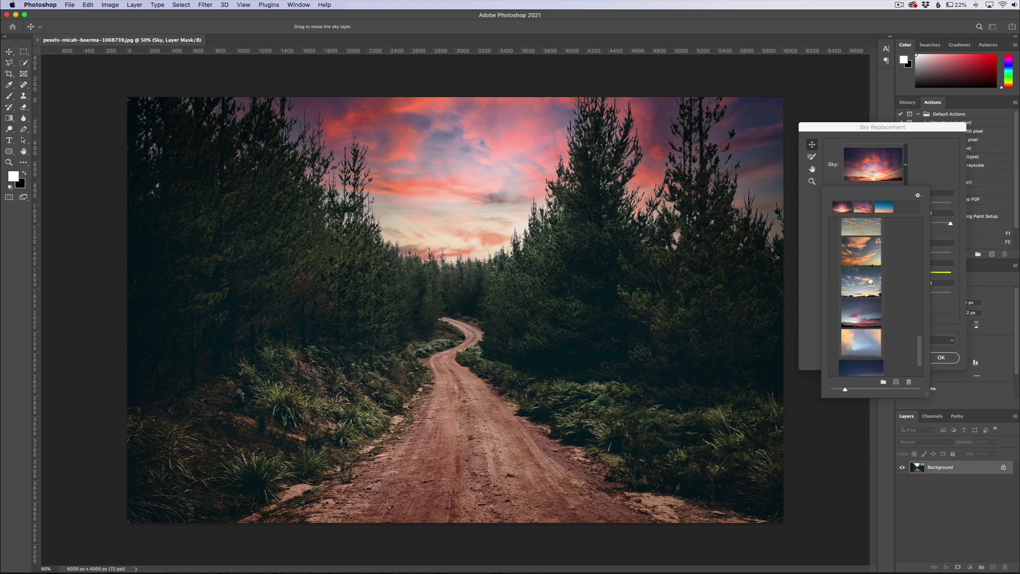
pyautogui.scroll(5, 879, 307)
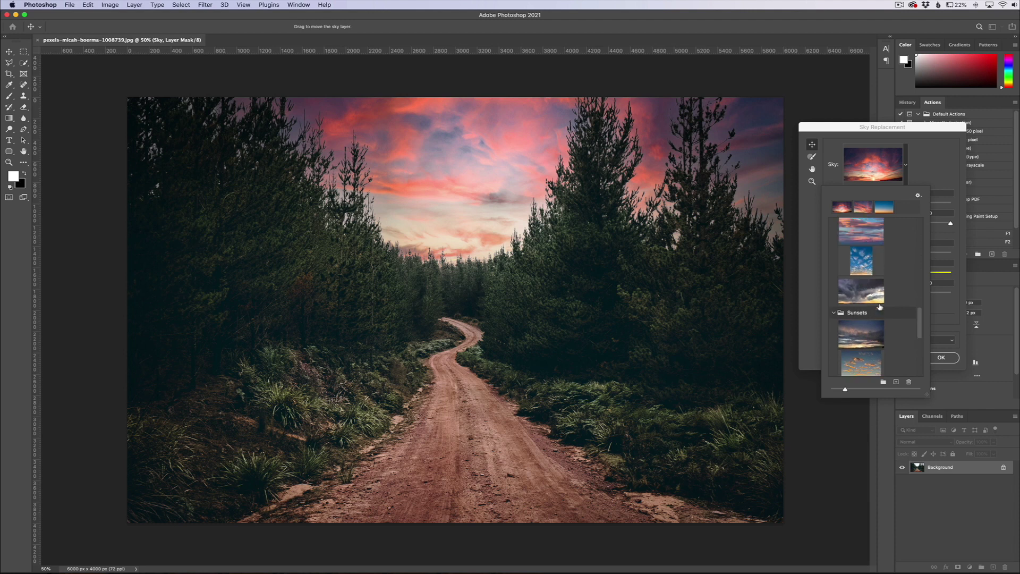
pyautogui.scroll(3, 877, 298)
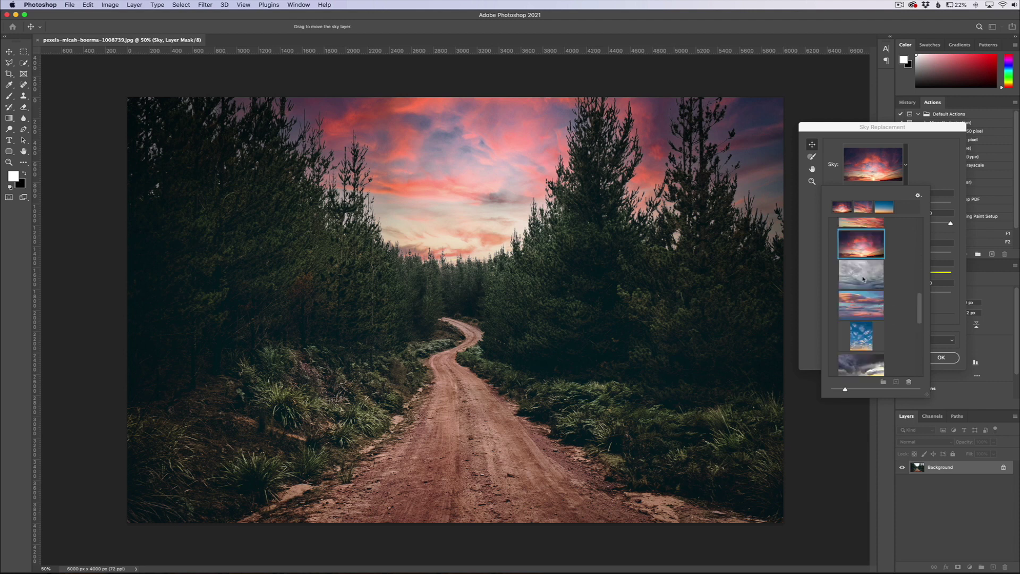
pyautogui.click(864, 279)
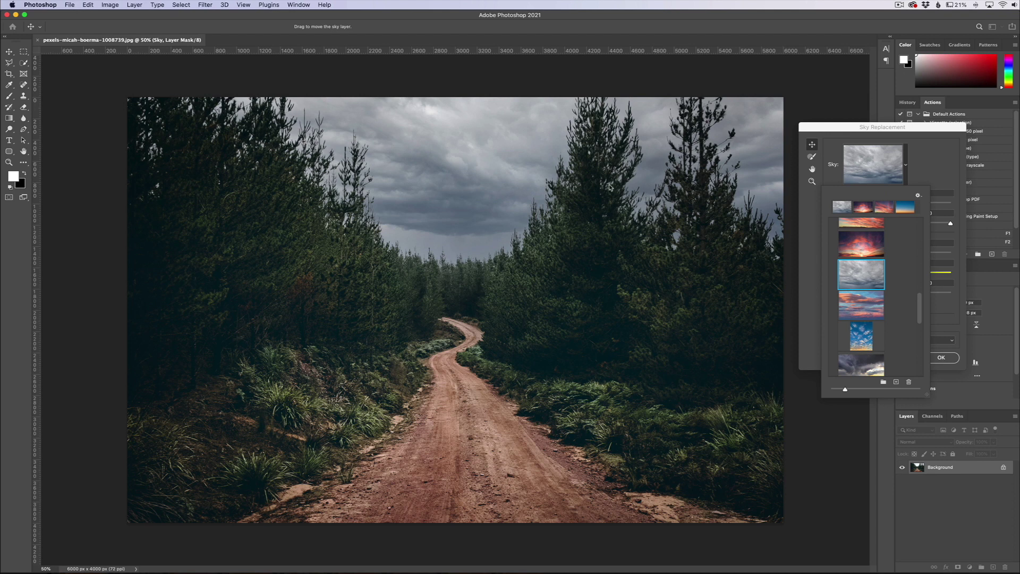
# - Zoom in to check the tree edges against the stormy sky, then close the preset picker
pyautogui.scroll(5, 611, 187)
pyautogui.scroll(-2, 431, 230)
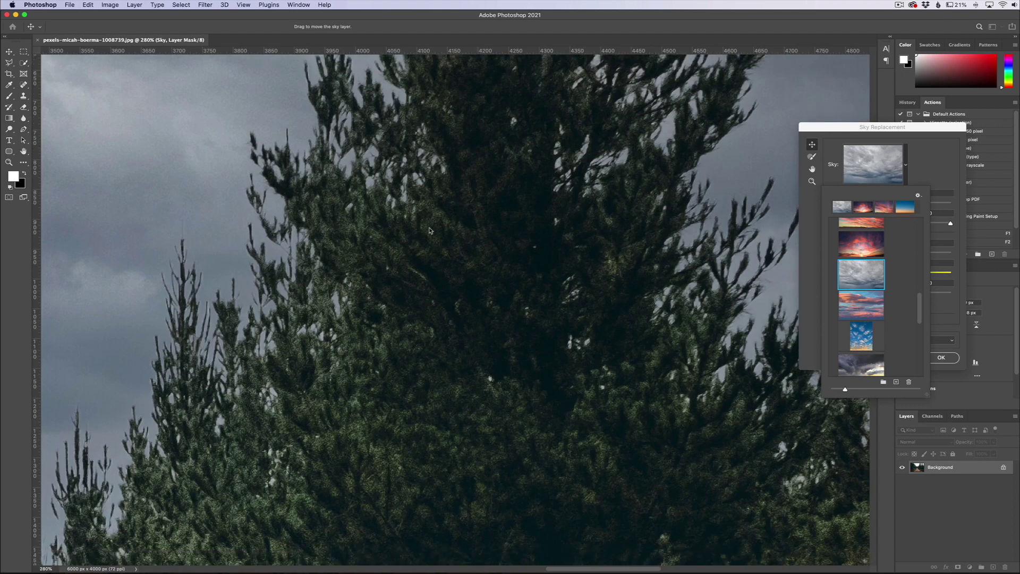
pyautogui.hscroll(-10, 431, 230)
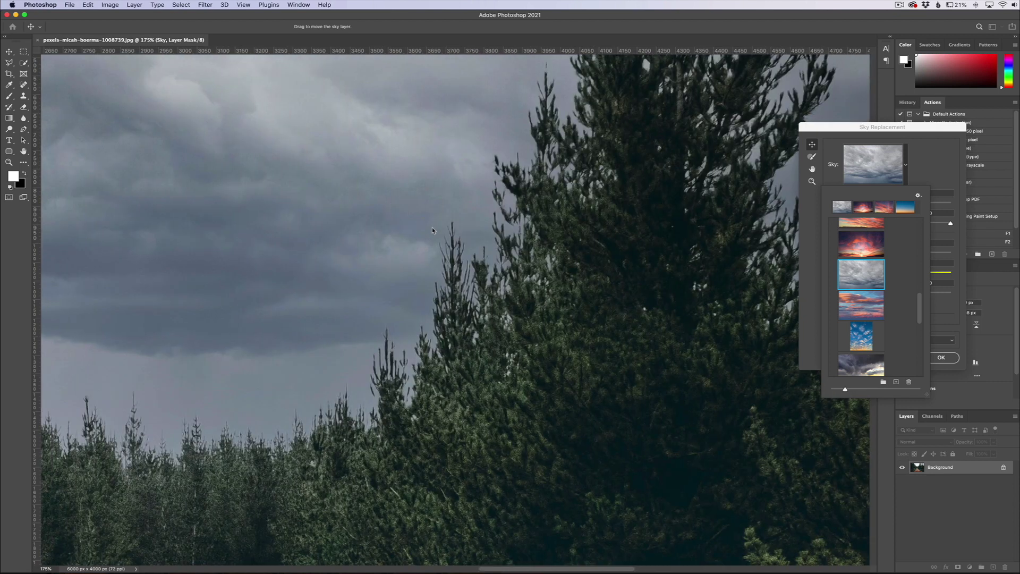
pyautogui.hscroll(-20, 432, 230)
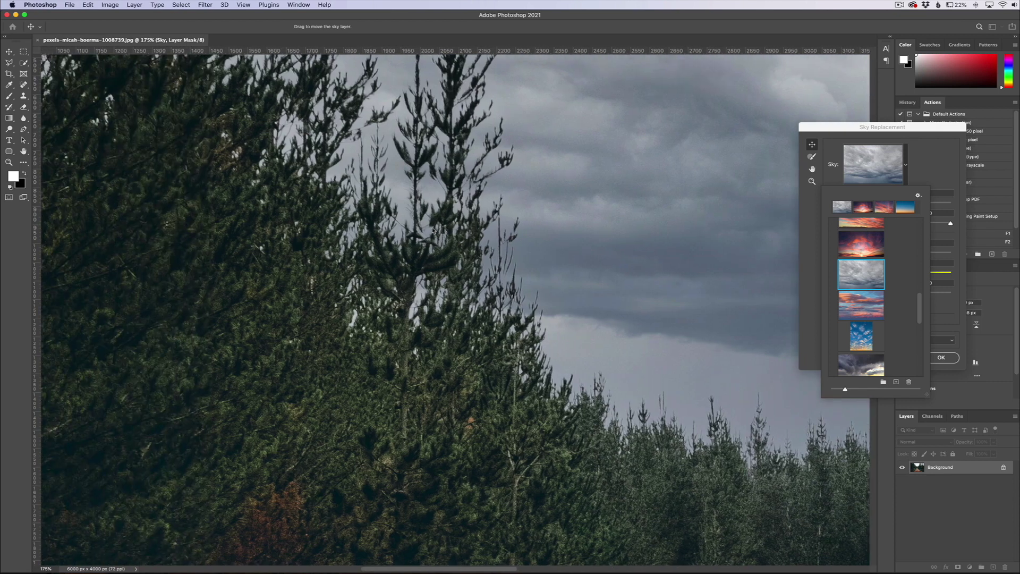
pyautogui.scroll(8, 433, 230)
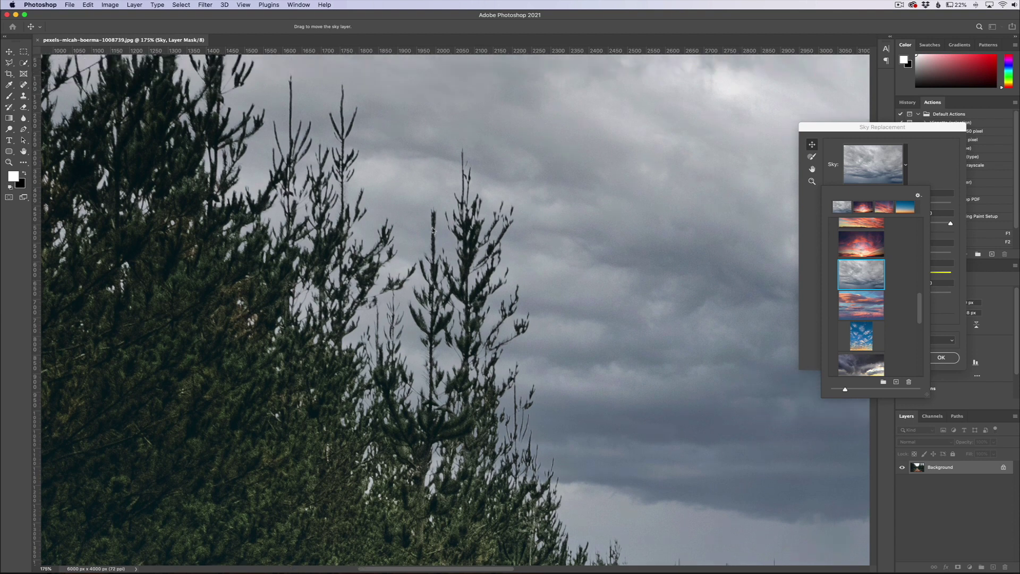
pyautogui.scroll(-10, 433, 230)
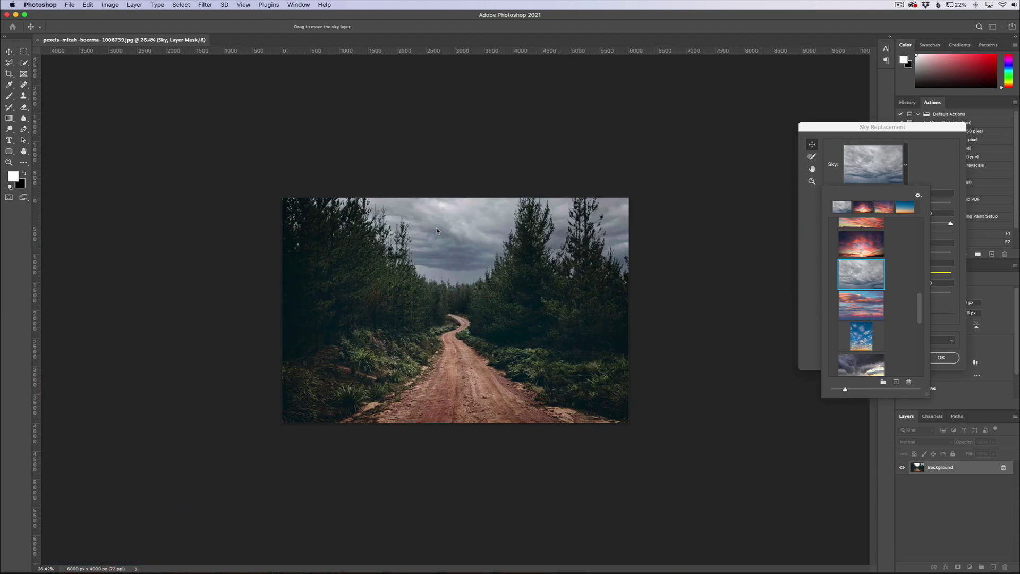
pyautogui.scroll(3, 437, 230)
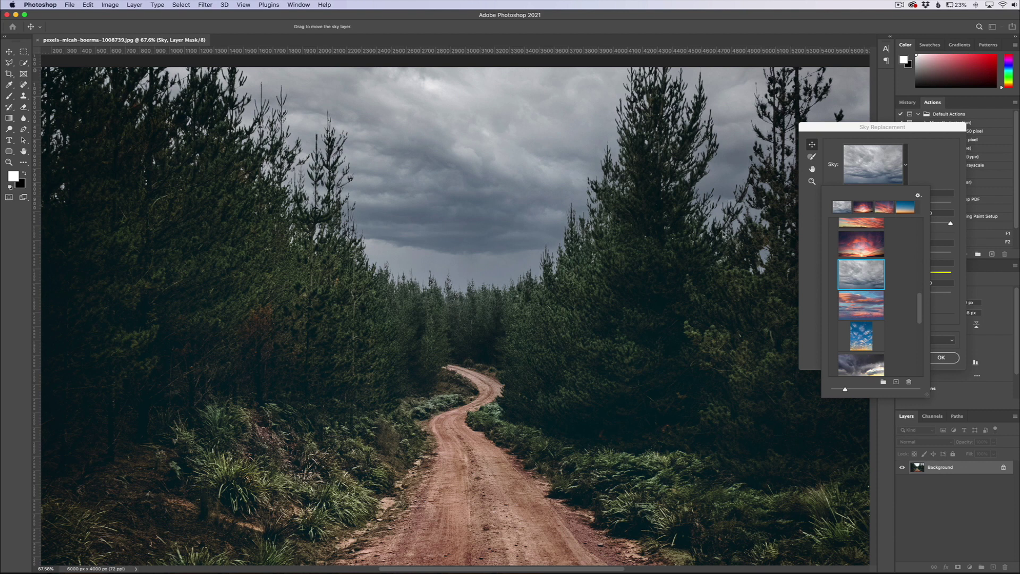
pyautogui.click(925, 166)
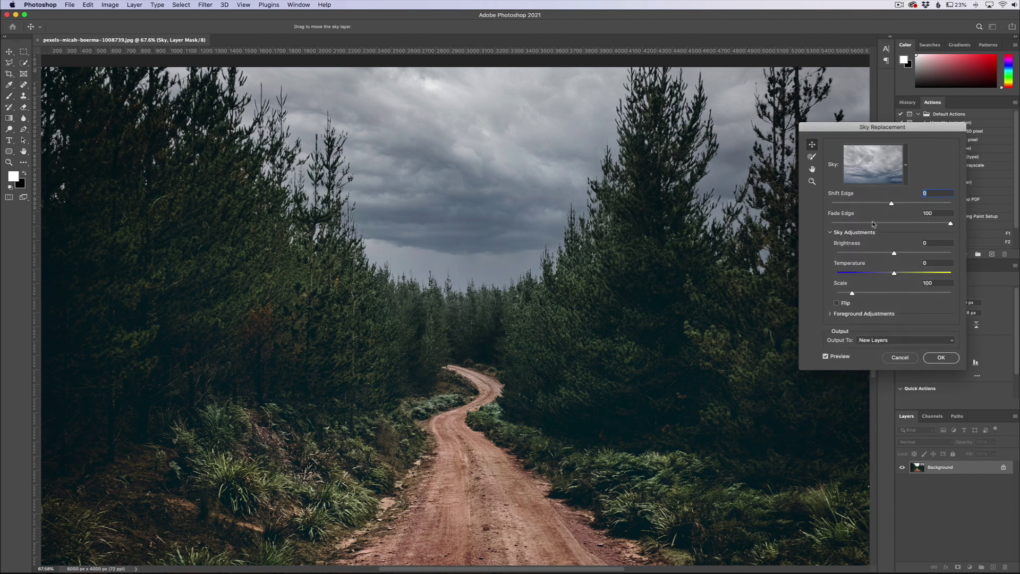
# - Set the stormy sky to Shift Edge 14, Fade Edge 87, Brightness 19 and Temperature 15
pyautogui.moveTo(891, 205)
pyautogui.mouseDown()
pyautogui.moveTo(878, 205)
pyautogui.moveTo(899, 205)
pyautogui.mouseUp()
pyautogui.moveTo(951, 224)
pyautogui.mouseDown()
pyautogui.moveTo(890, 225)
pyautogui.moveTo(939, 225)
pyautogui.mouseUp()
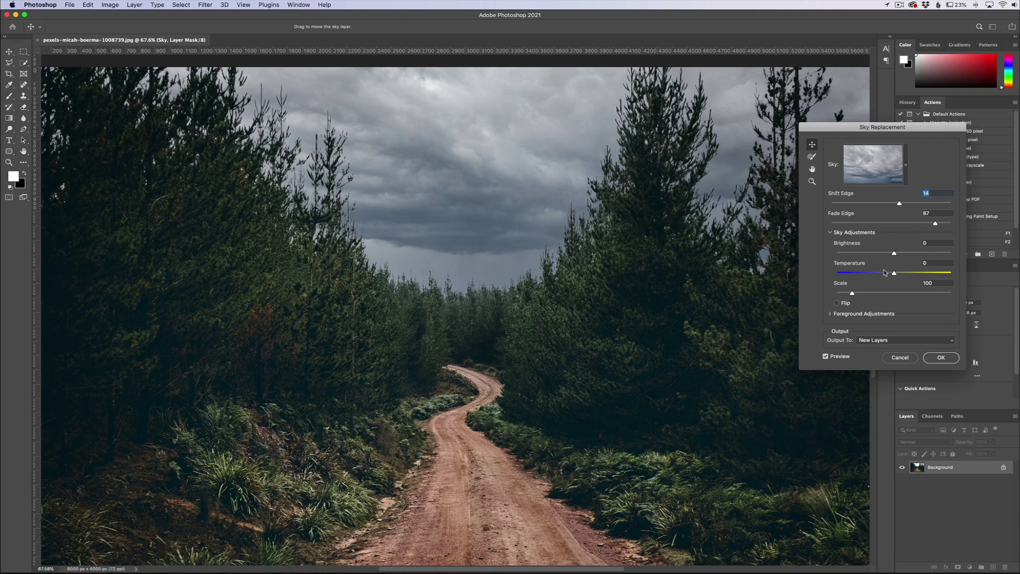
pyautogui.moveTo(895, 253); pyautogui.dragTo(903, 274)
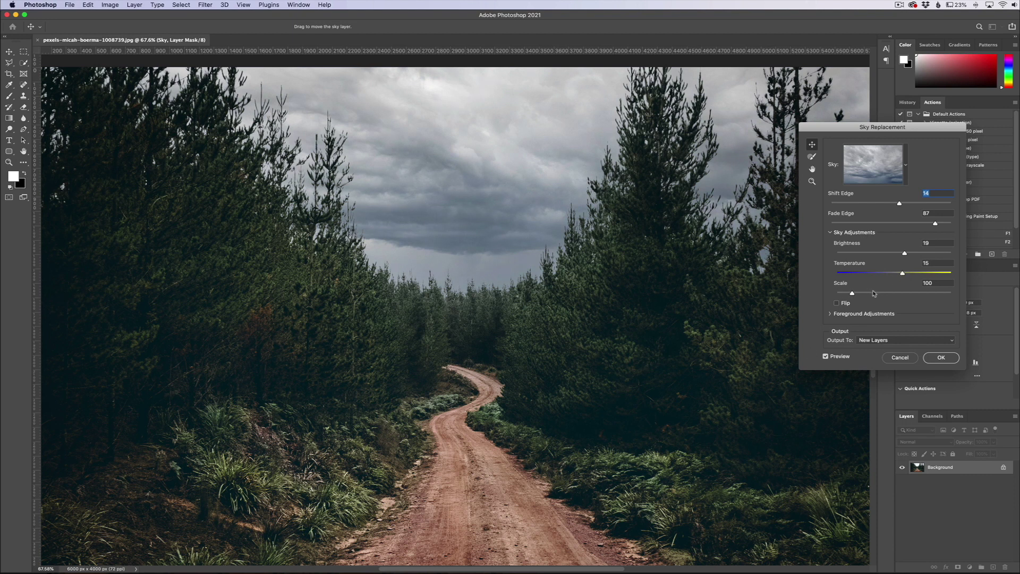
pyautogui.scroll(-2, 872, 292)
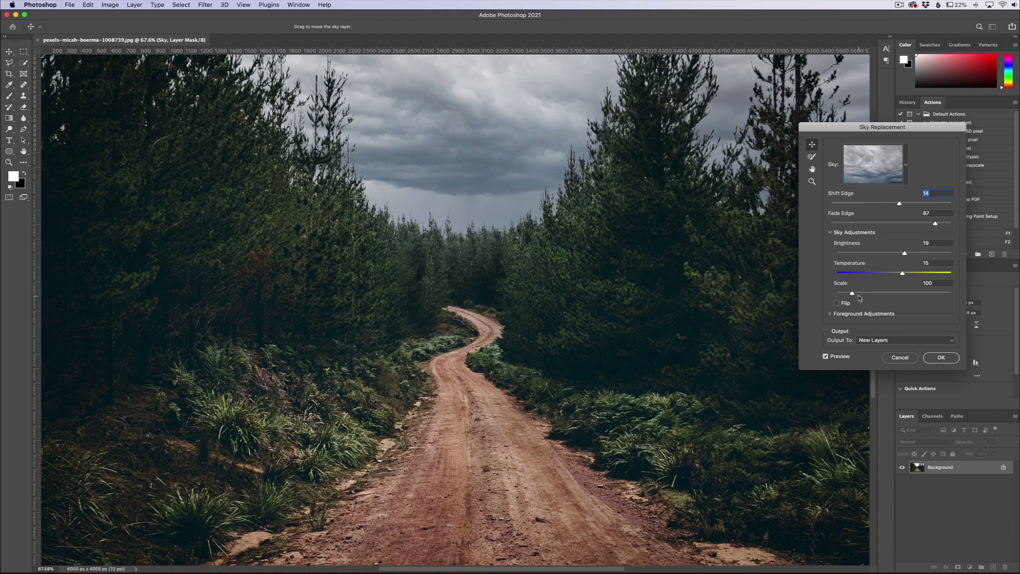
pyautogui.click(832, 314)
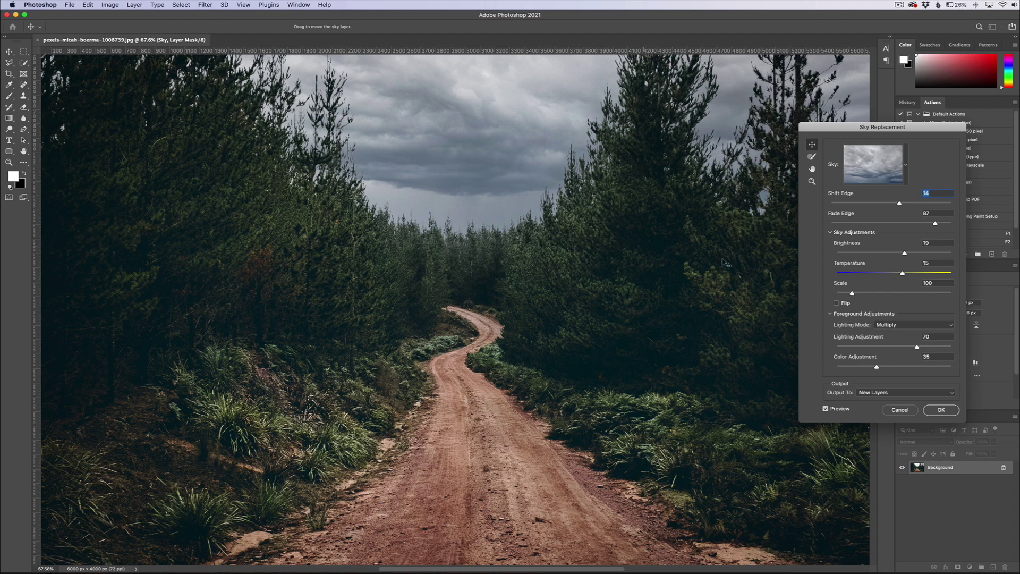
# - Keep Output To as New Layers and apply the stormy sky replacement
pyautogui.scroll(-5, 760, 351)
pyautogui.scroll(-5, 889, 371)
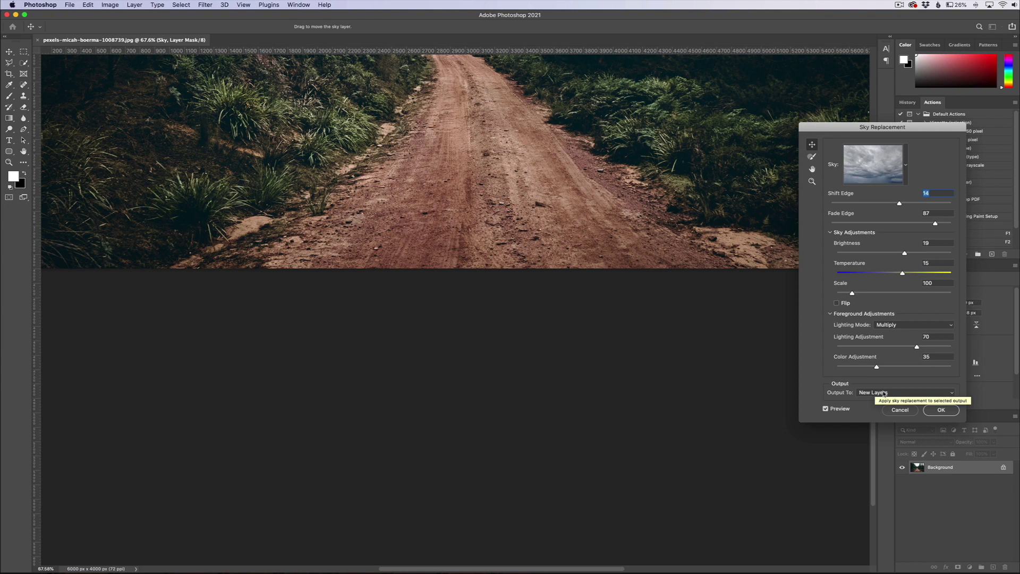
pyautogui.click(880, 395)
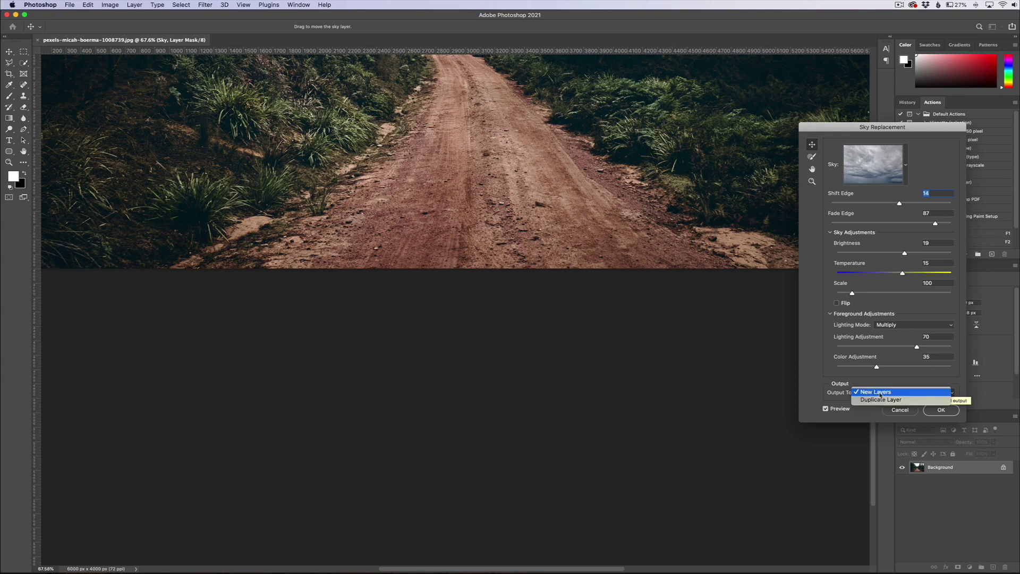
pyautogui.click(897, 393)
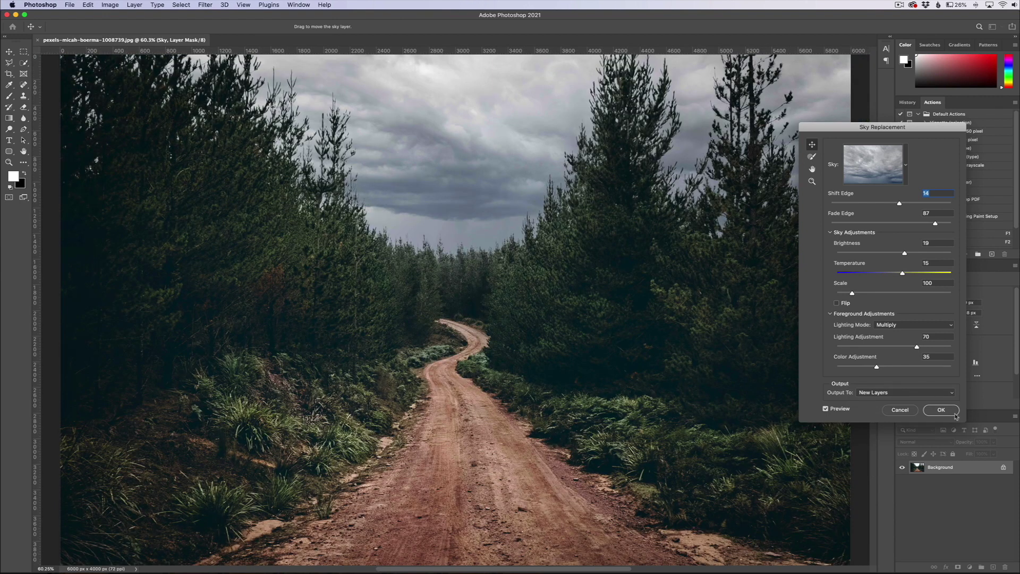
pyautogui.click(942, 410)
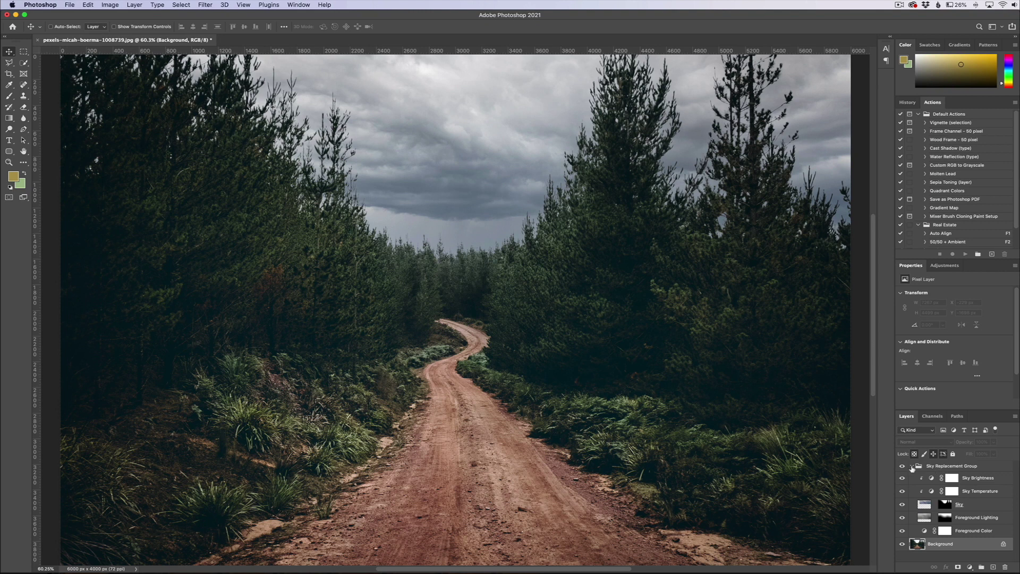
pyautogui.click(913, 466)
pyautogui.click(902, 467)
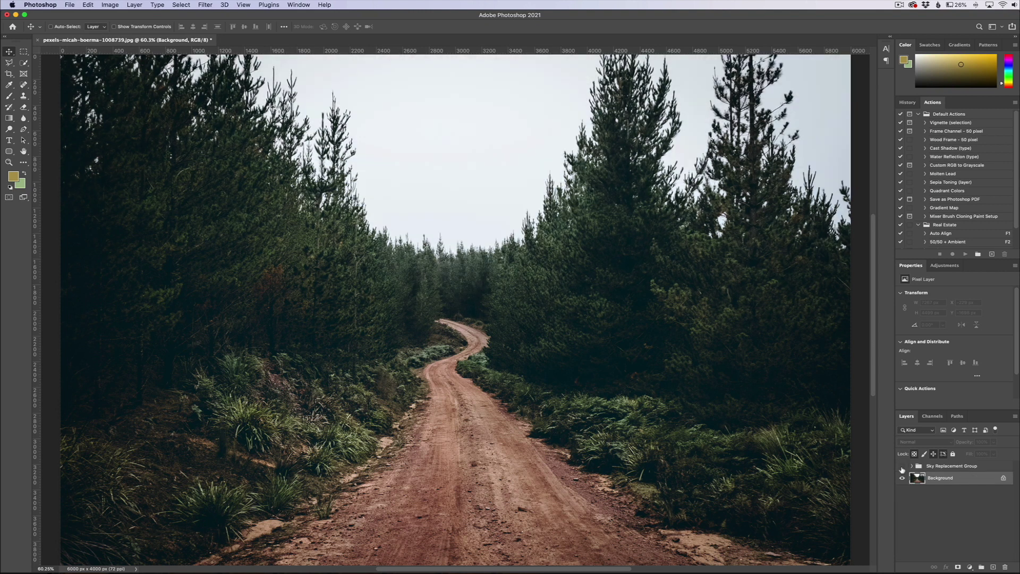
pyautogui.click(902, 467)
pyautogui.click(912, 466)
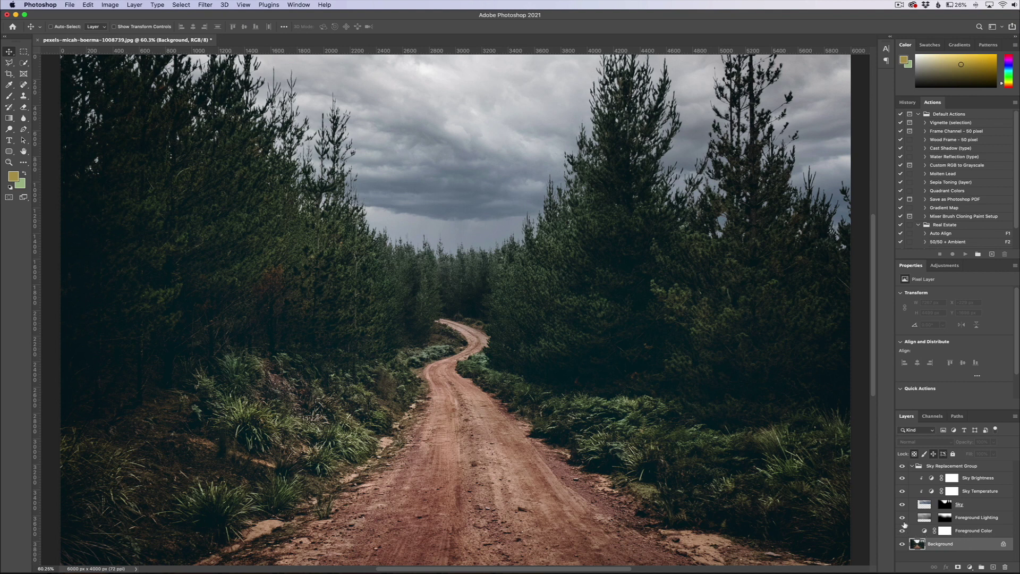
pyautogui.click(902, 505)
pyautogui.click(903, 505)
pyautogui.click(901, 478)
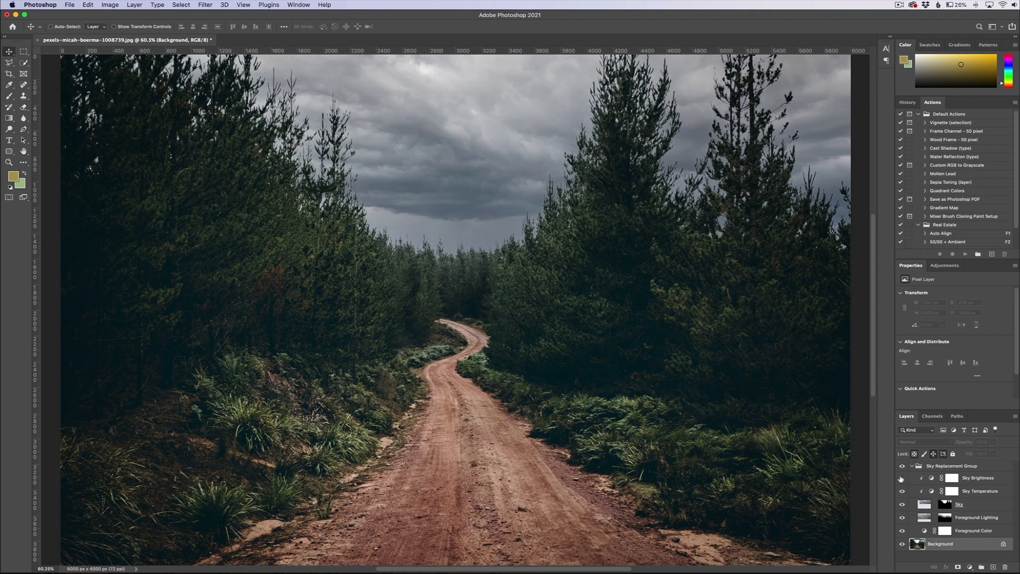
pyautogui.click(902, 479)
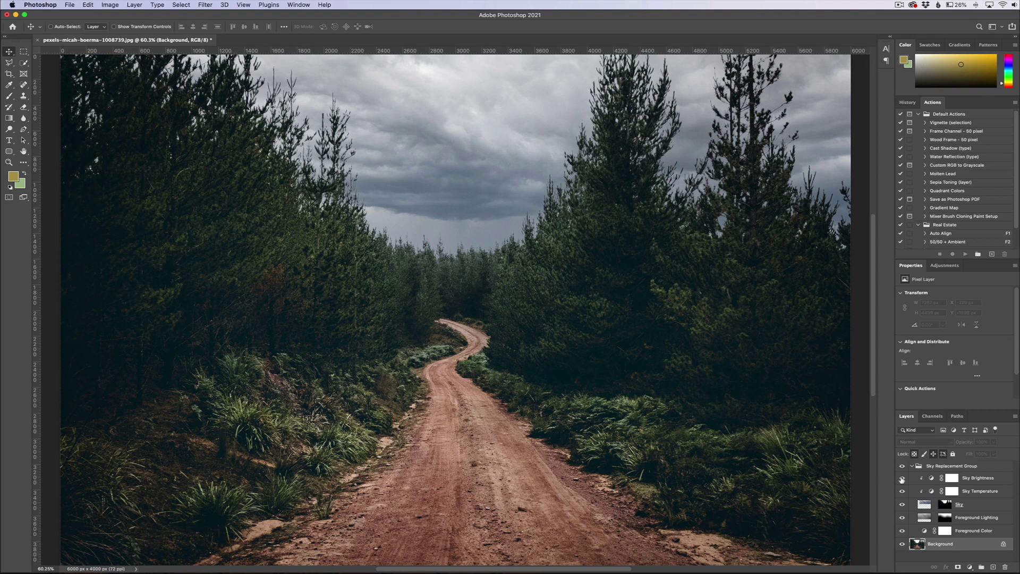
pyautogui.hscroll(-3, 585, 504)
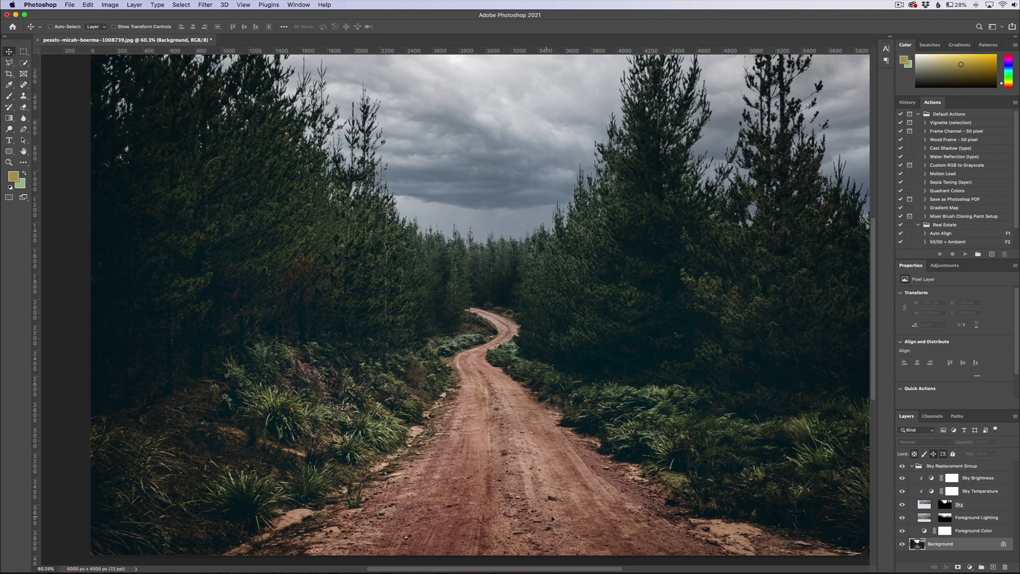
# - In Luminar 4's AI Sky Replacement, try Dramatic Sky 1, then settle on Dramatic Sky 2 and view at 100%
pyautogui.click(528, 566)
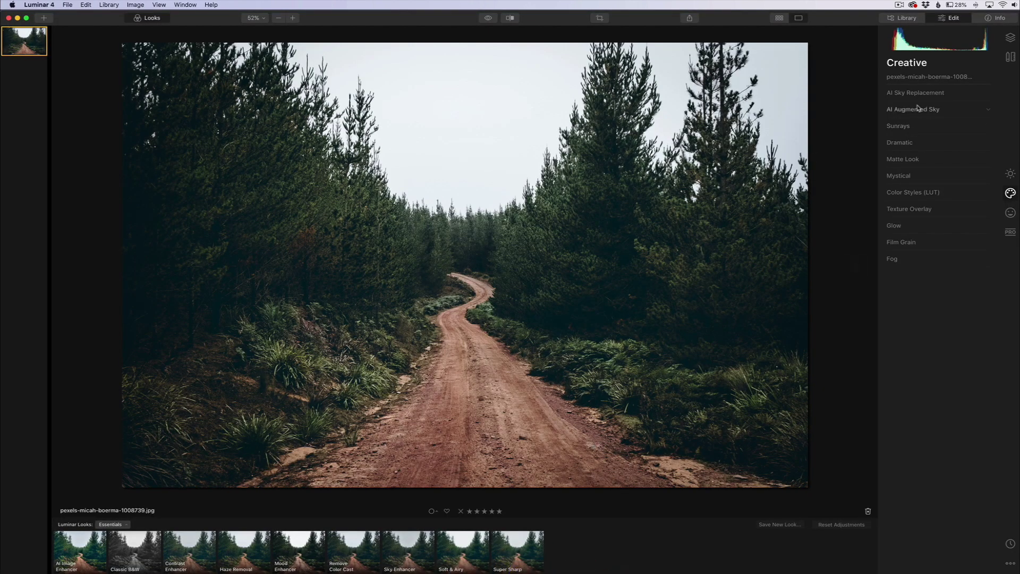
pyautogui.click(991, 95)
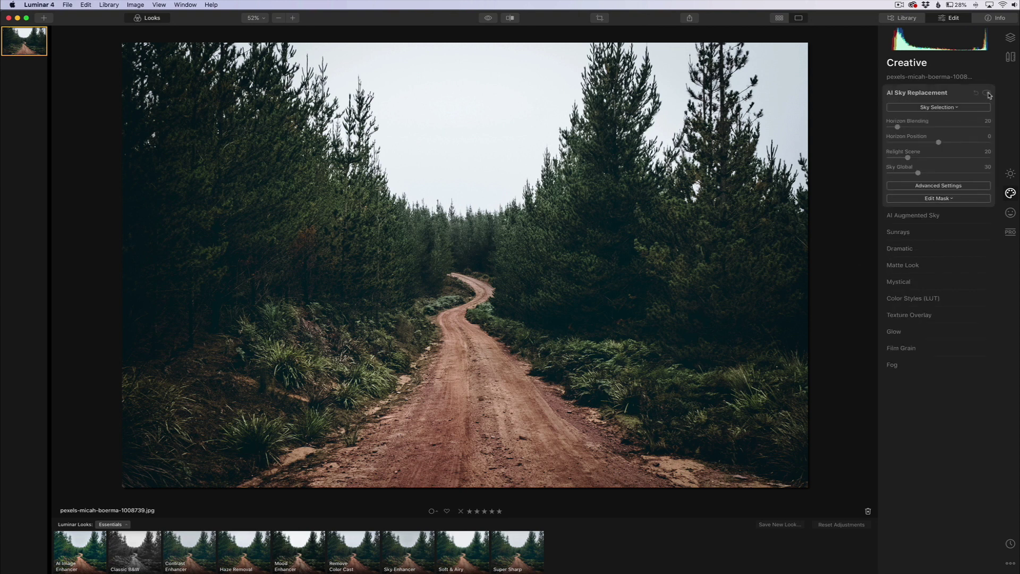
pyautogui.click(957, 109)
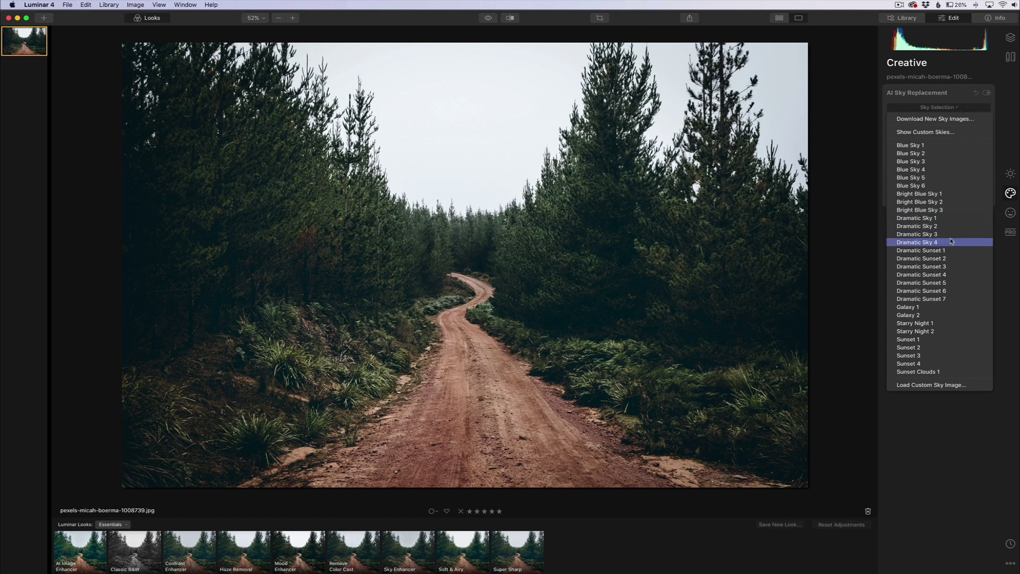
pyautogui.click(933, 219)
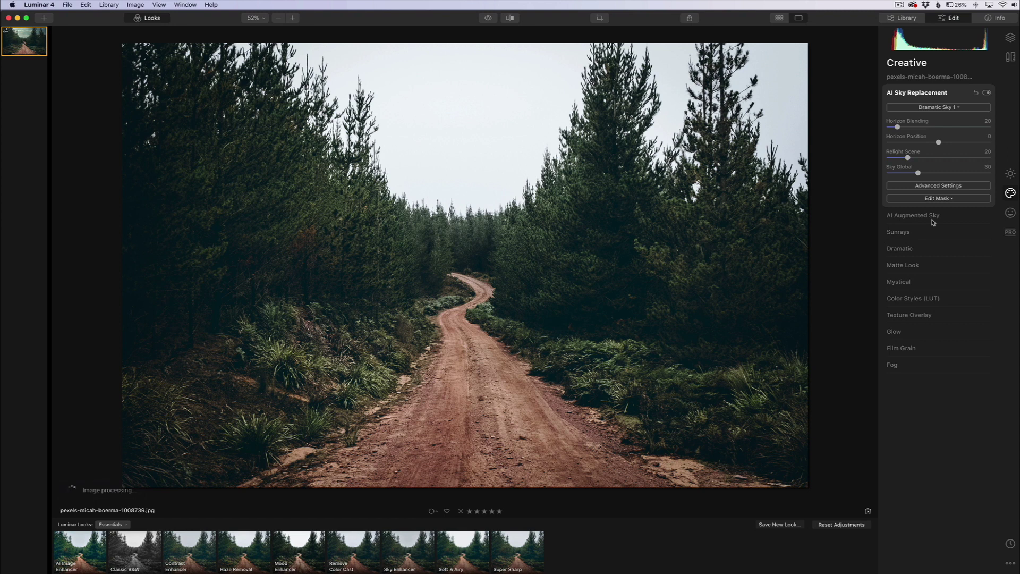
pyautogui.click(937, 108)
pyautogui.click(930, 227)
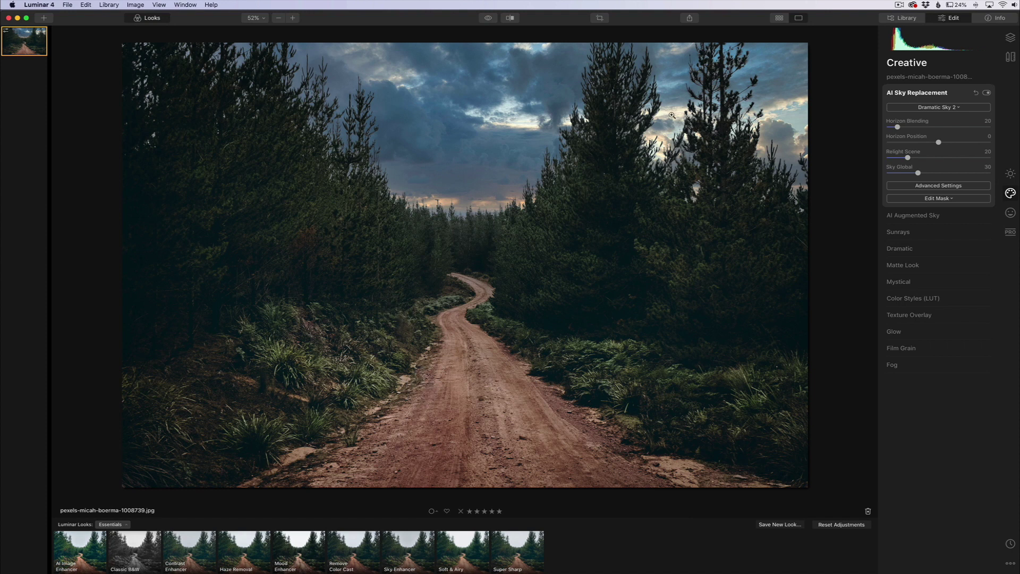
pyautogui.click(576, 117)
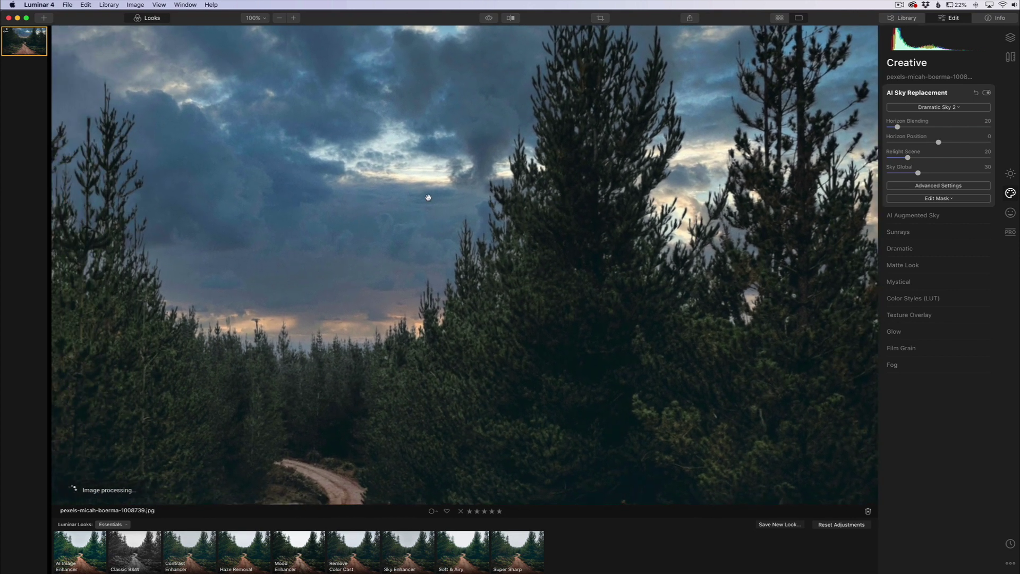
pyautogui.moveTo(426, 194); pyautogui.dragTo(628, 155)
pyautogui.moveTo(439, 166); pyautogui.dragTo(629, 257)
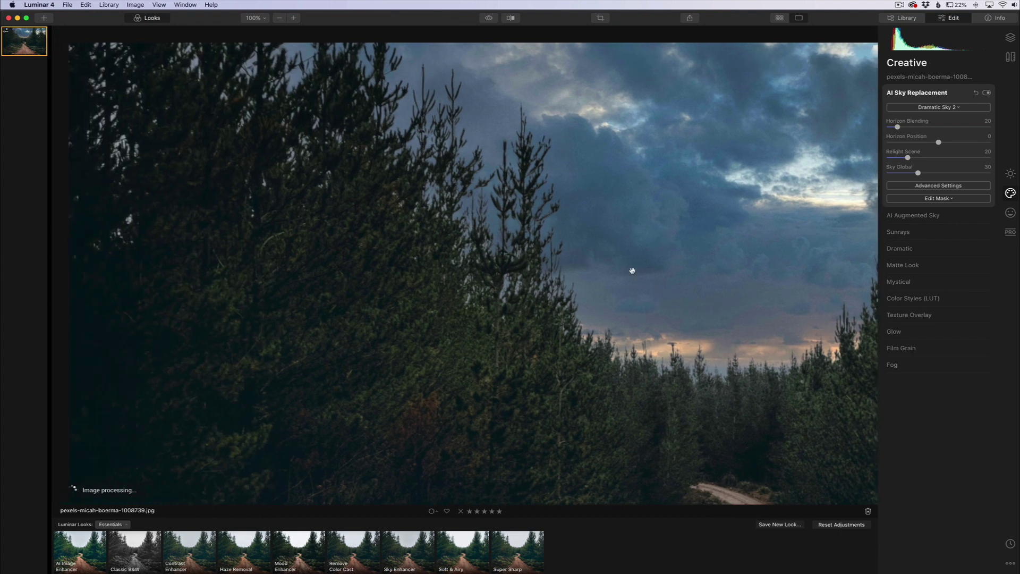
pyautogui.moveTo(528, 224); pyautogui.dragTo(432, 171)
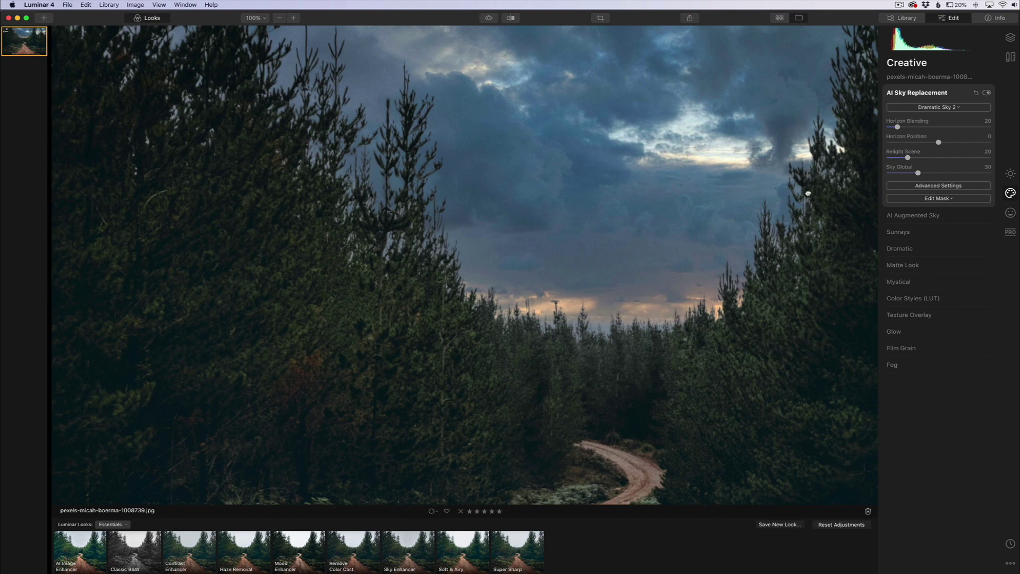
pyautogui.moveTo(808, 193); pyautogui.dragTo(657, 231)
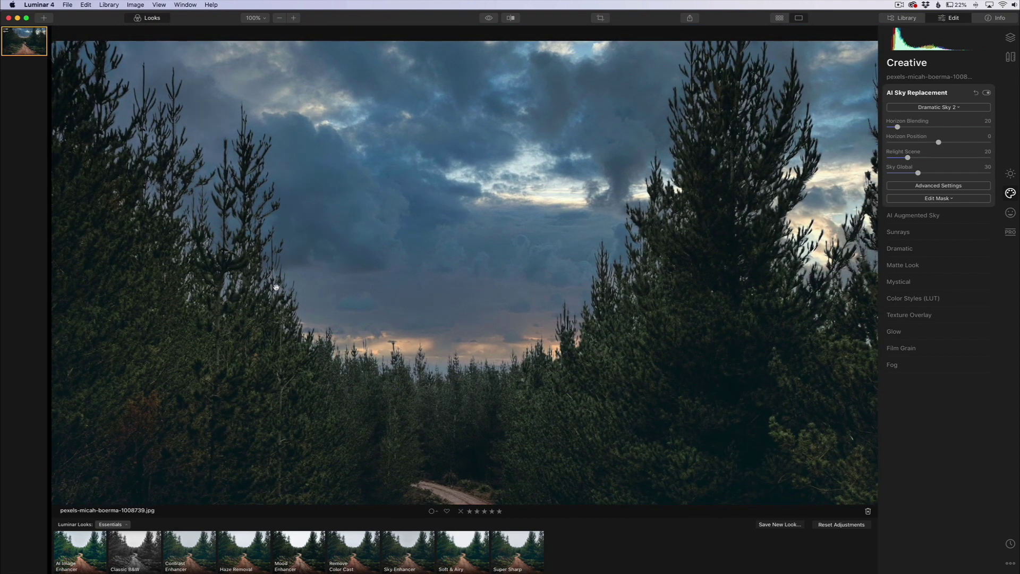
pyautogui.click(294, 19)
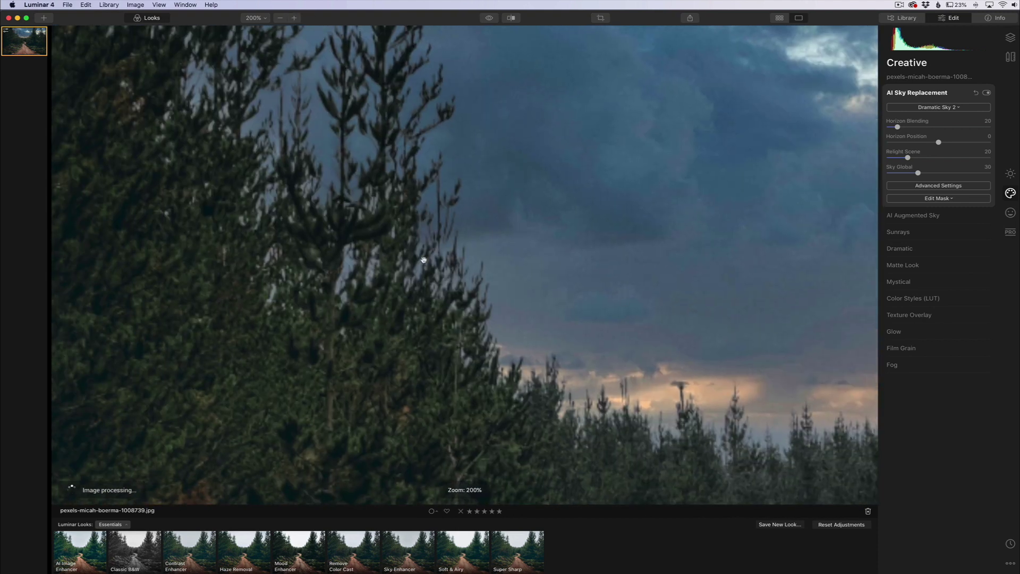
pyautogui.moveTo(424, 260); pyautogui.dragTo(495, 300)
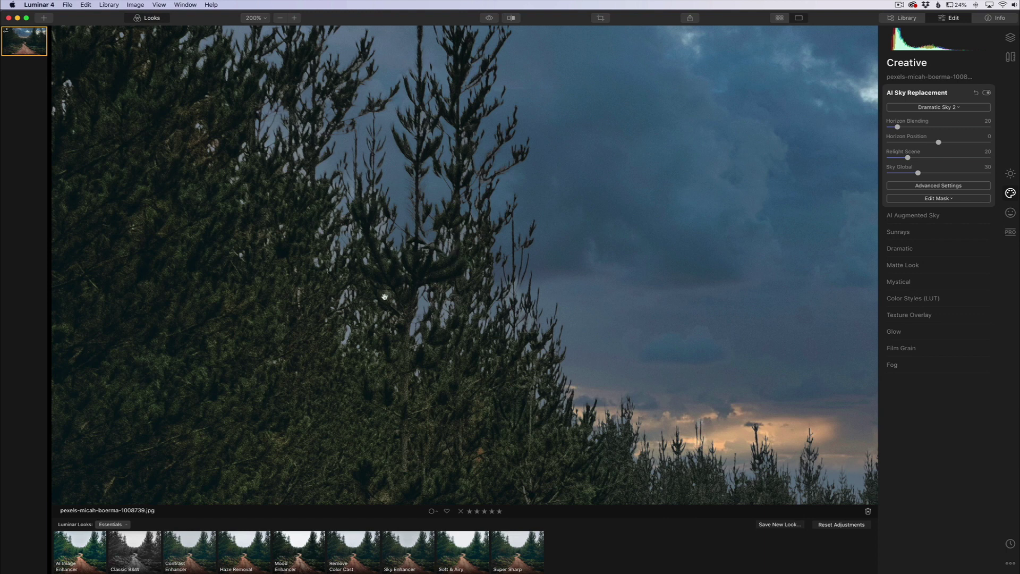
pyautogui.click(507, 541)
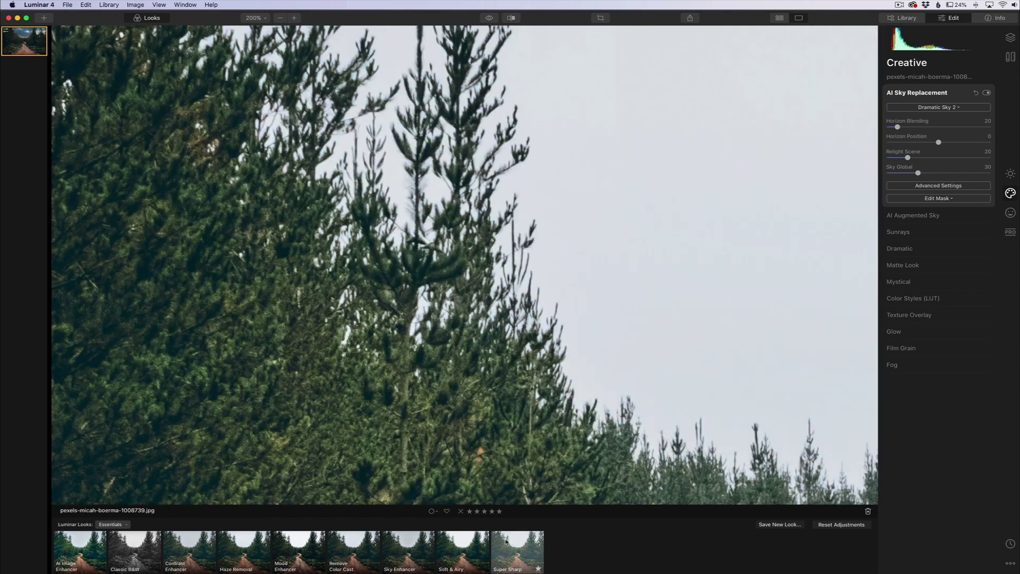
pyautogui.moveTo(431, 567)
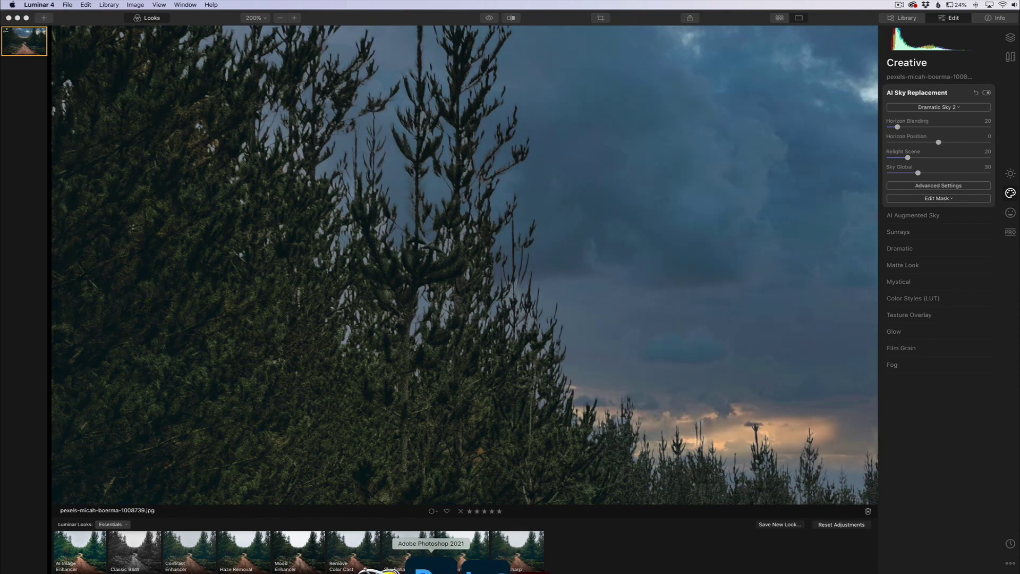
pyautogui.click(431, 568)
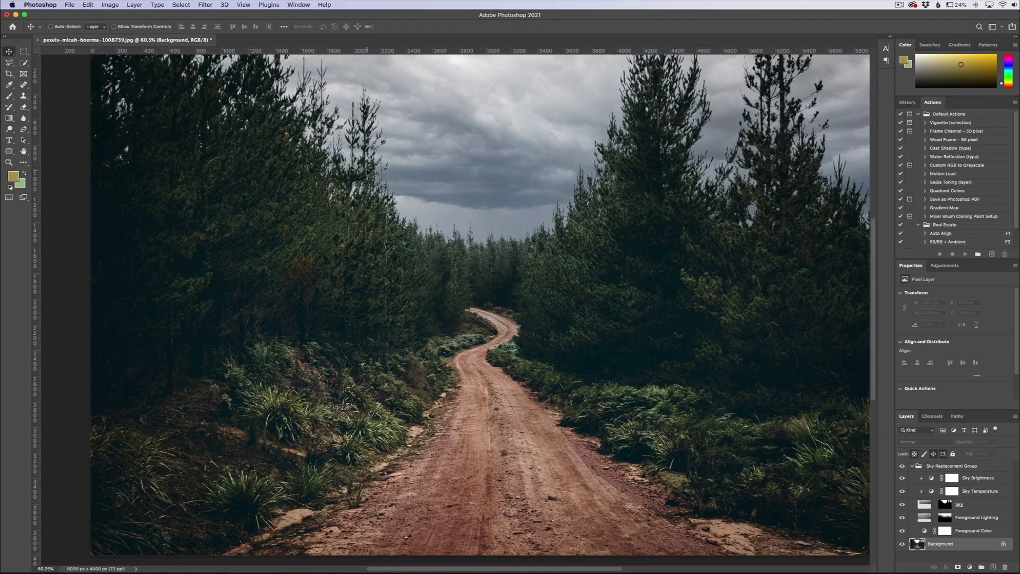
# - Zoom into Photoshop's treetops and toggle the Sky layer off and on to compare with the original
pyautogui.scroll(5, 367, 197)
pyautogui.hscroll(-3, 364, 202)
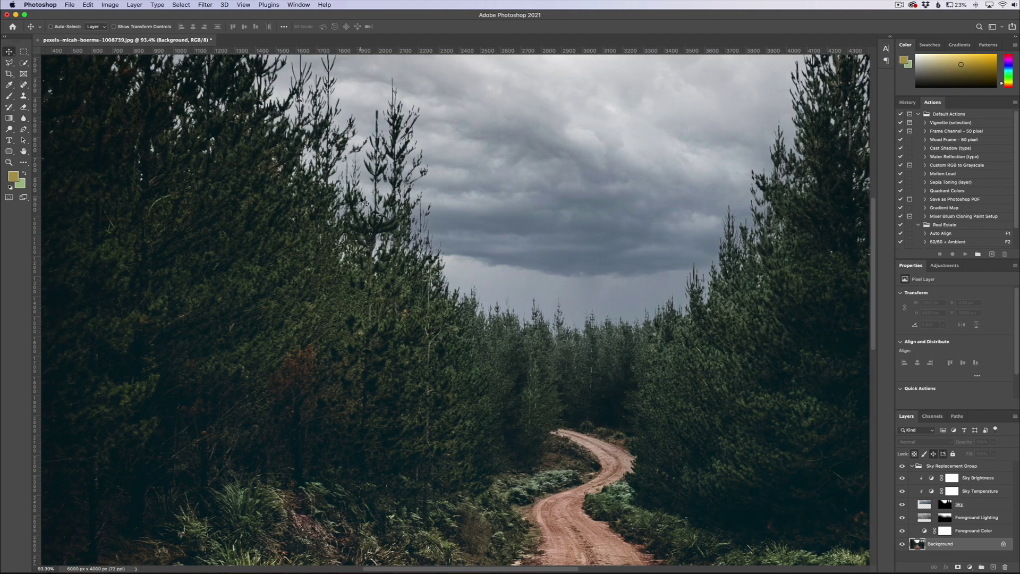
pyautogui.scroll(3, 372, 213)
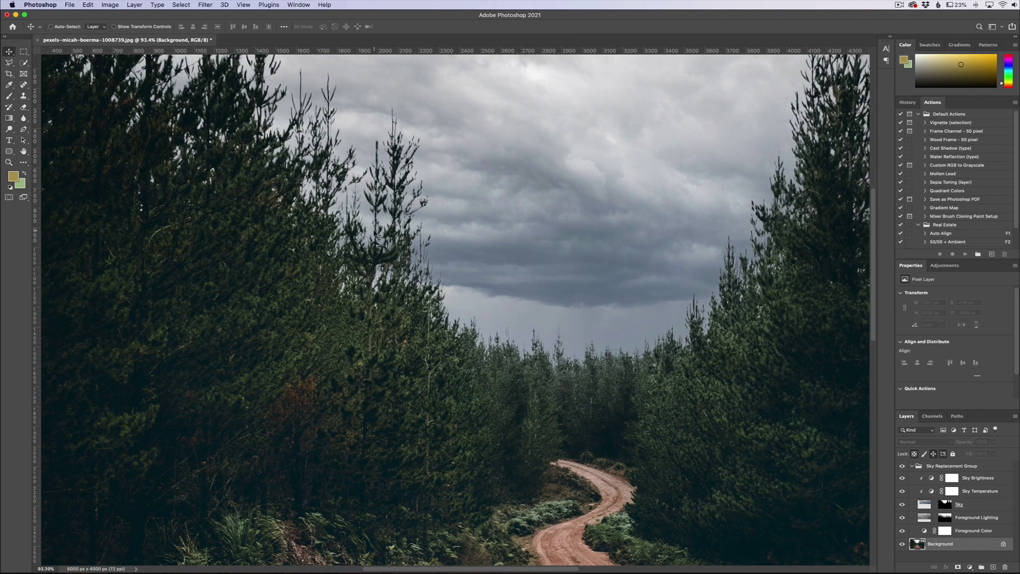
pyautogui.scroll(8, 377, 235)
pyautogui.scroll(3, 388, 255)
pyautogui.hscroll(-2, 393, 266)
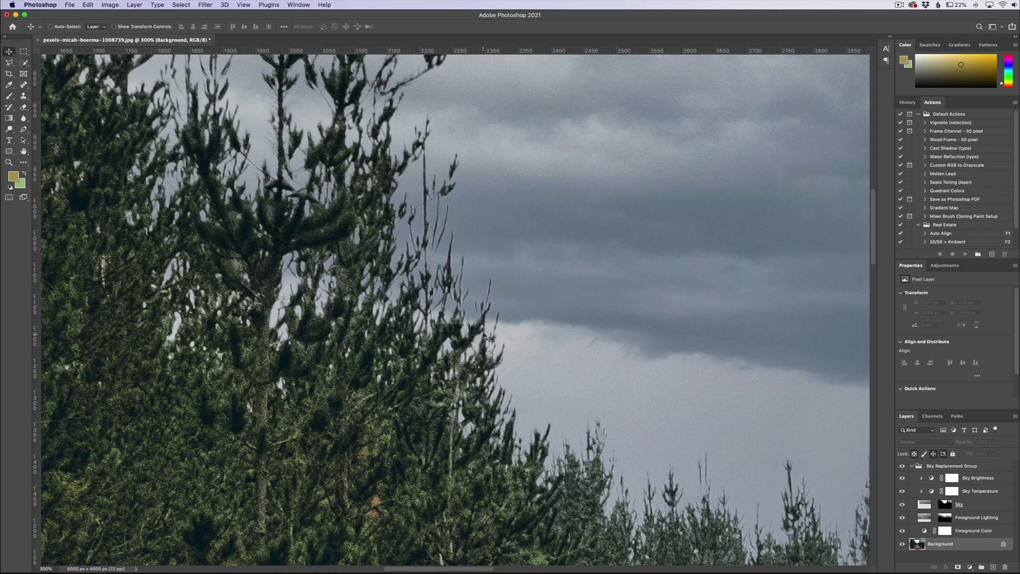
pyautogui.click(903, 505)
pyautogui.click(903, 506)
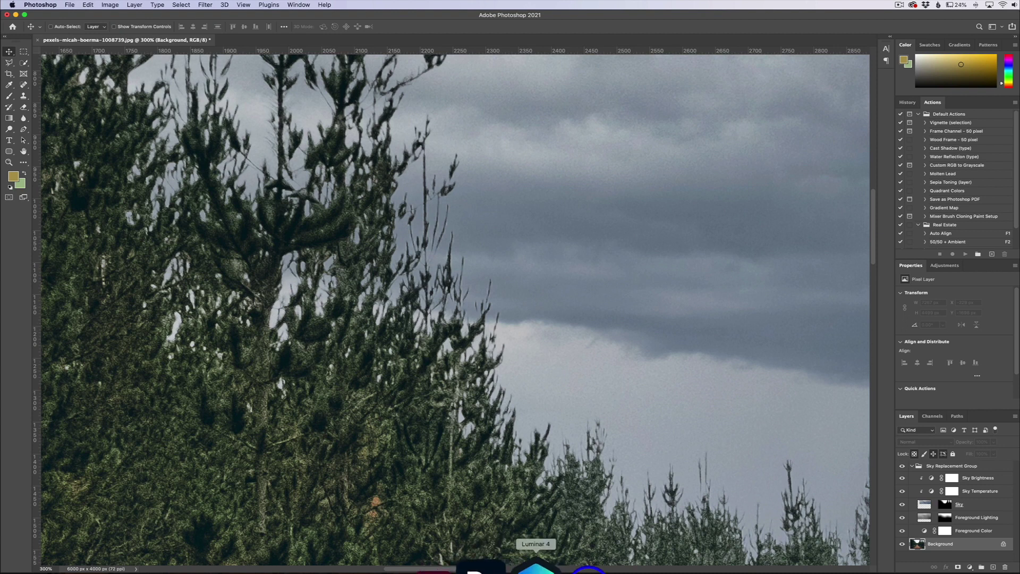
pyautogui.click(526, 563)
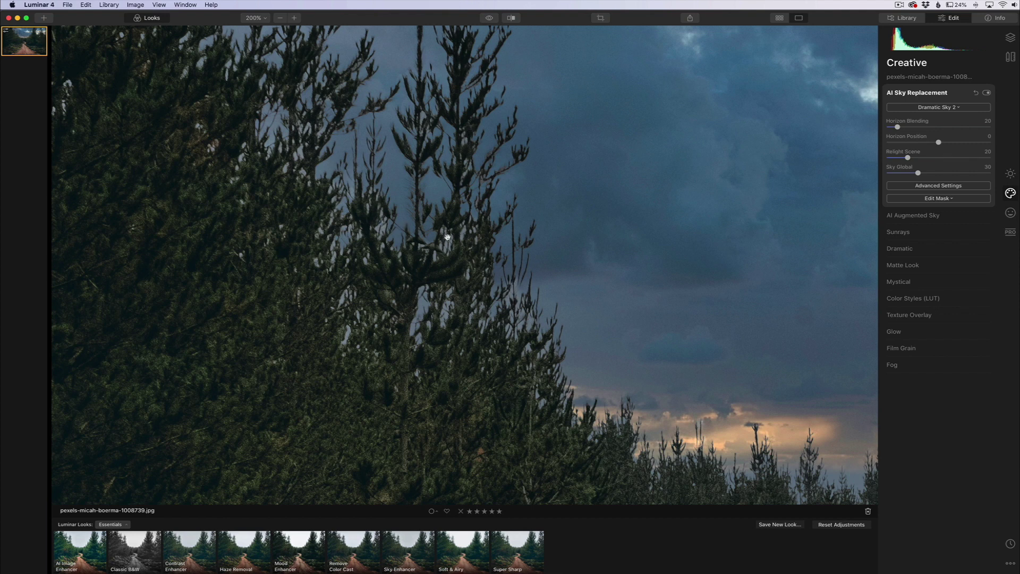
# - Raise Luminar's Sky Global slider from 30 to 53 after glancing at the Edit Mask options
pyautogui.click(949, 200)
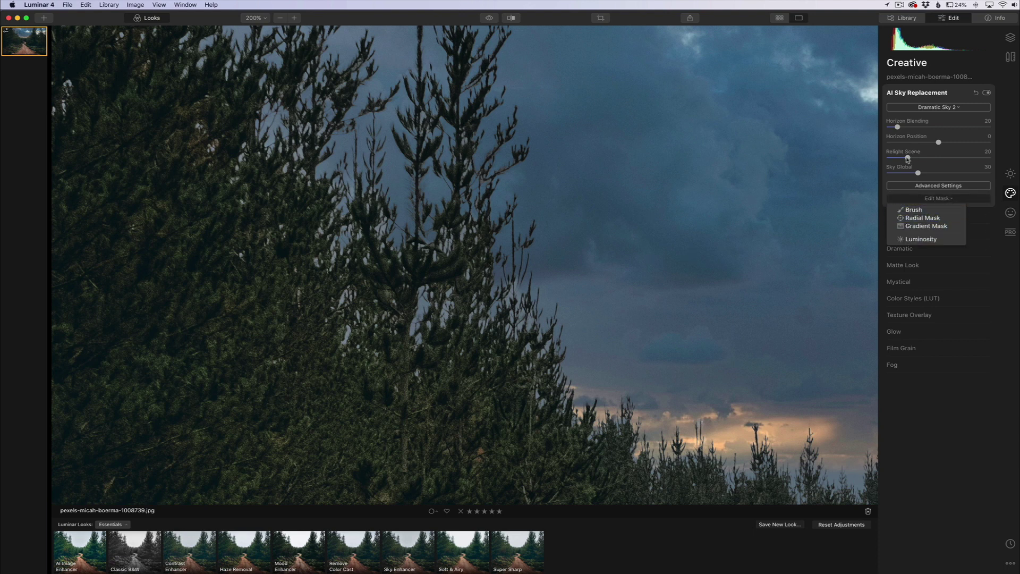
pyautogui.click(909, 161)
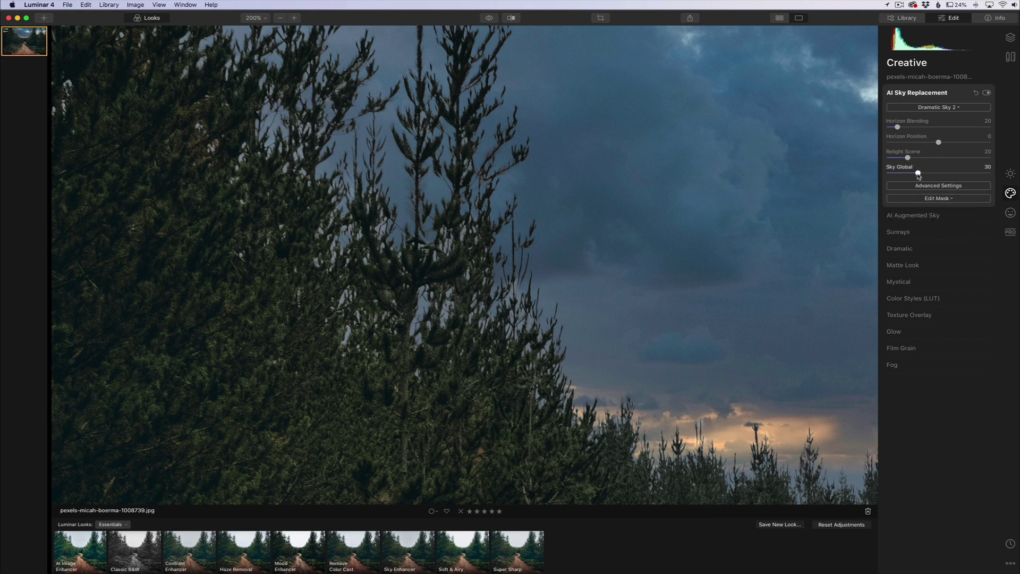
pyautogui.moveTo(918, 174); pyautogui.dragTo(942, 174)
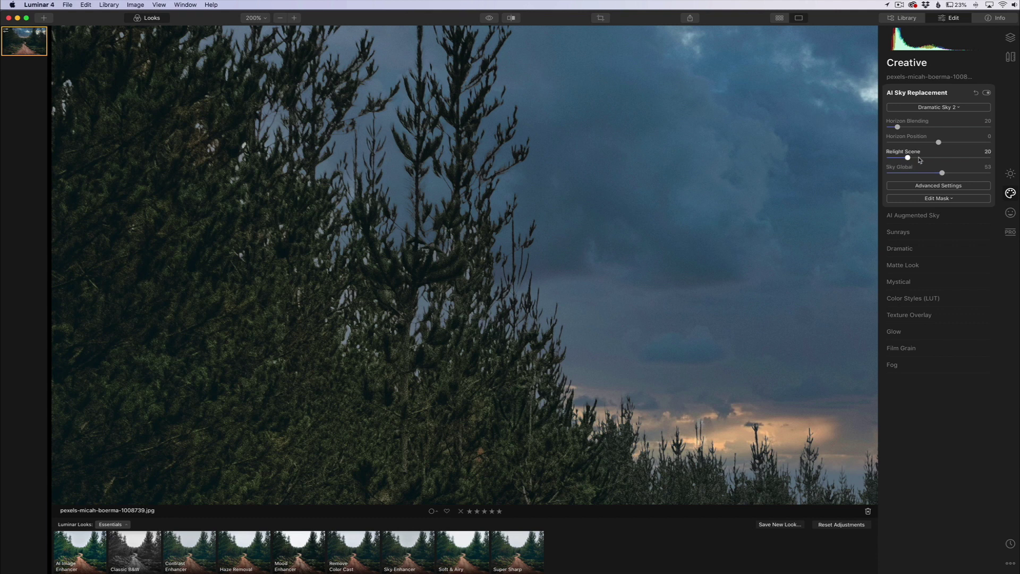
pyautogui.scroll(-5, 657, 302)
pyautogui.hscroll(5, 657, 303)
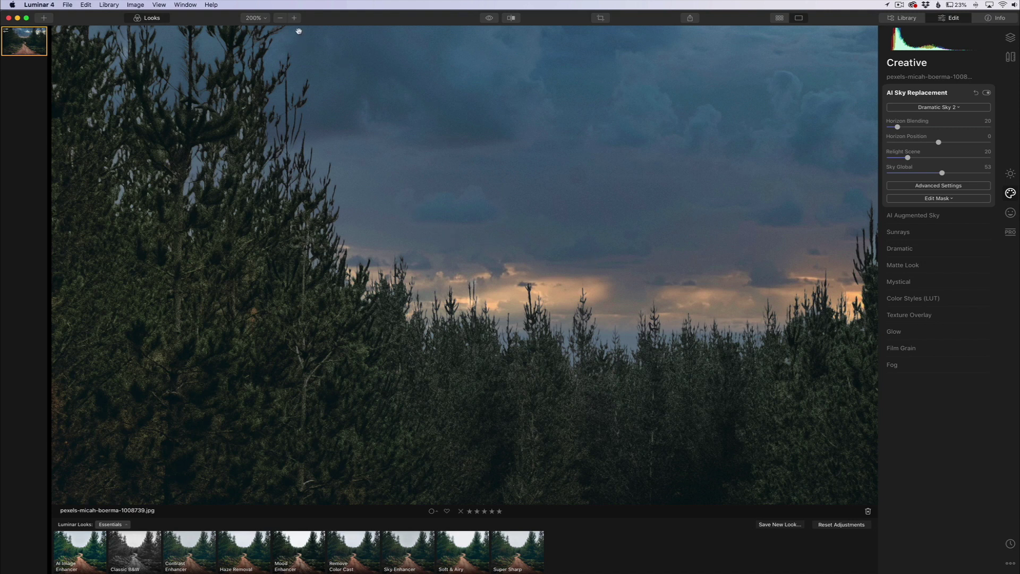
pyautogui.click(284, 18)
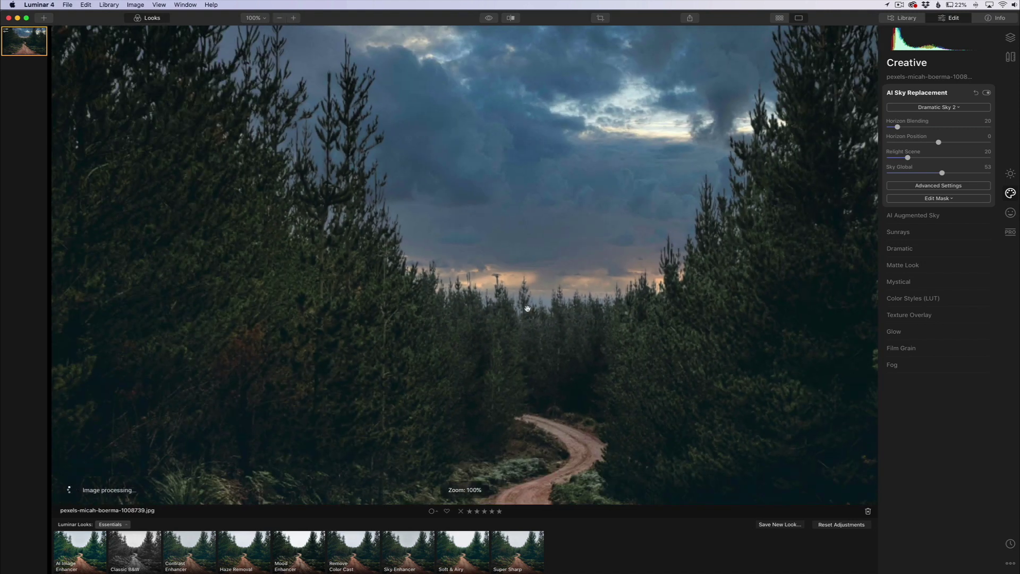